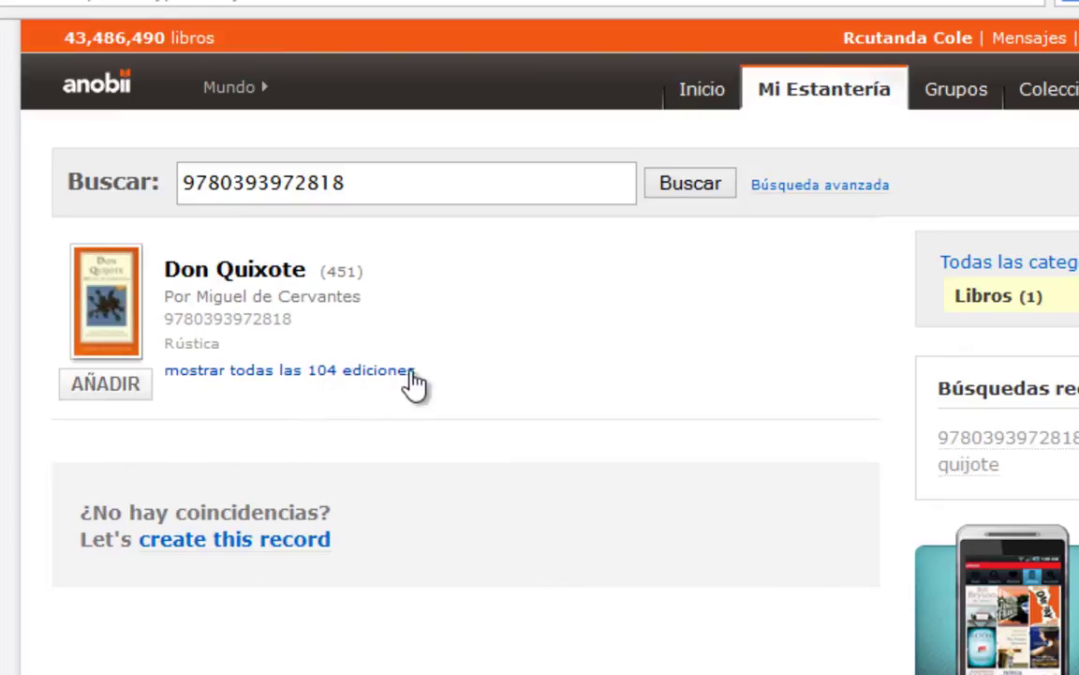
Add Don Quixote to the Estantería and view it as the only book on Mi estantería.
click(356, 192)
click(99, 405)
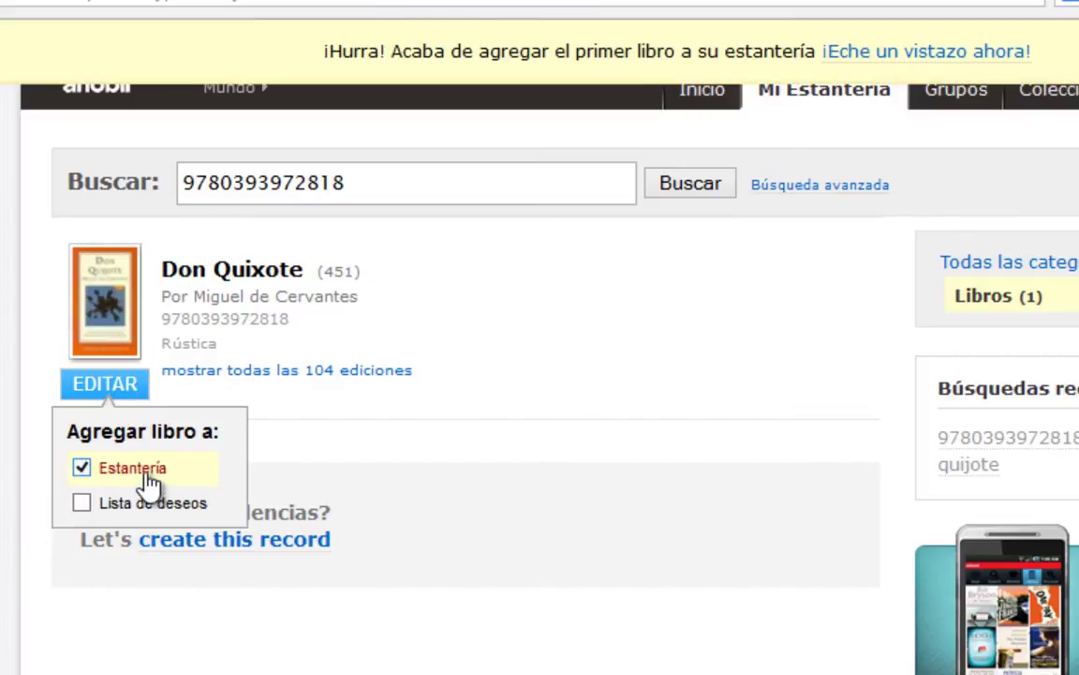
drag(323, 47, 774, 87)
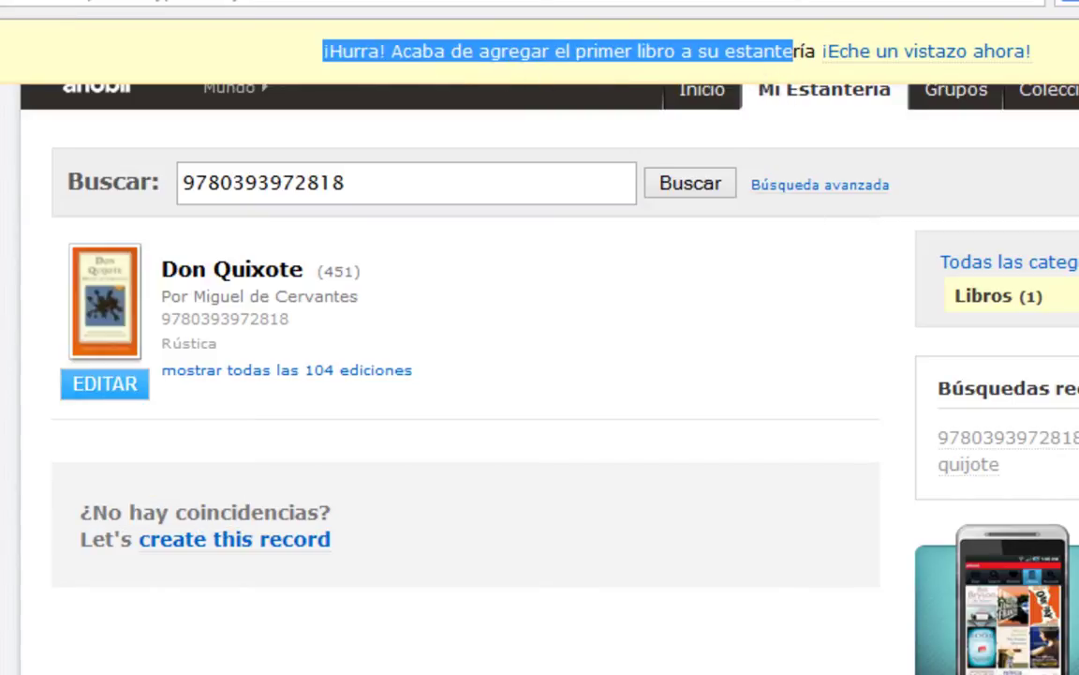
click(926, 51)
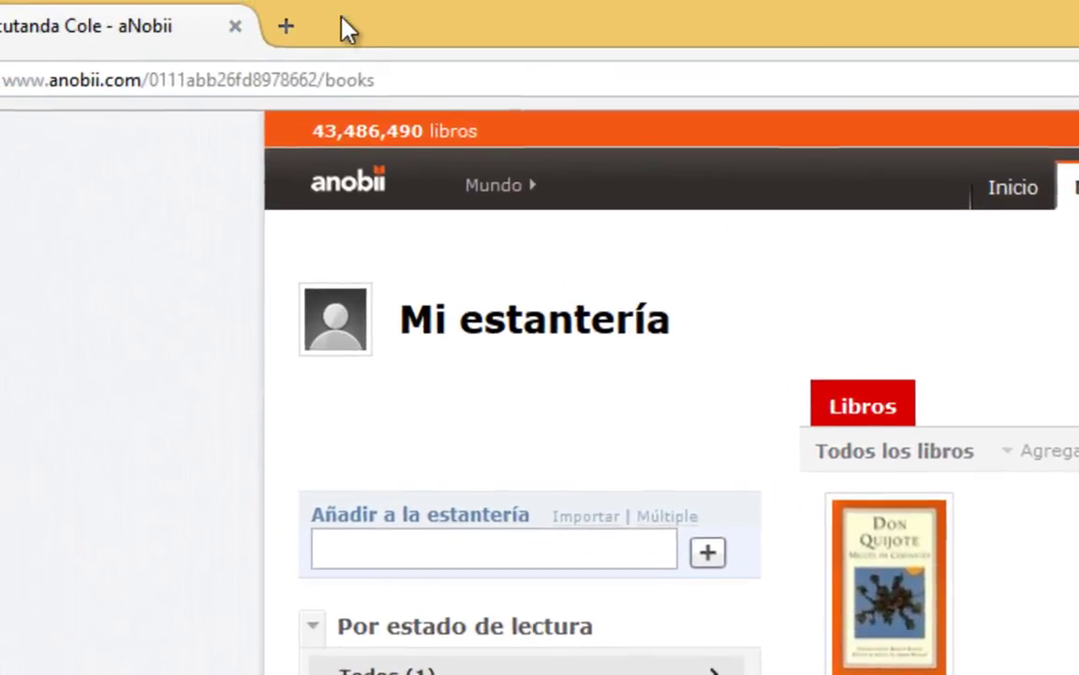
click(324, 89)
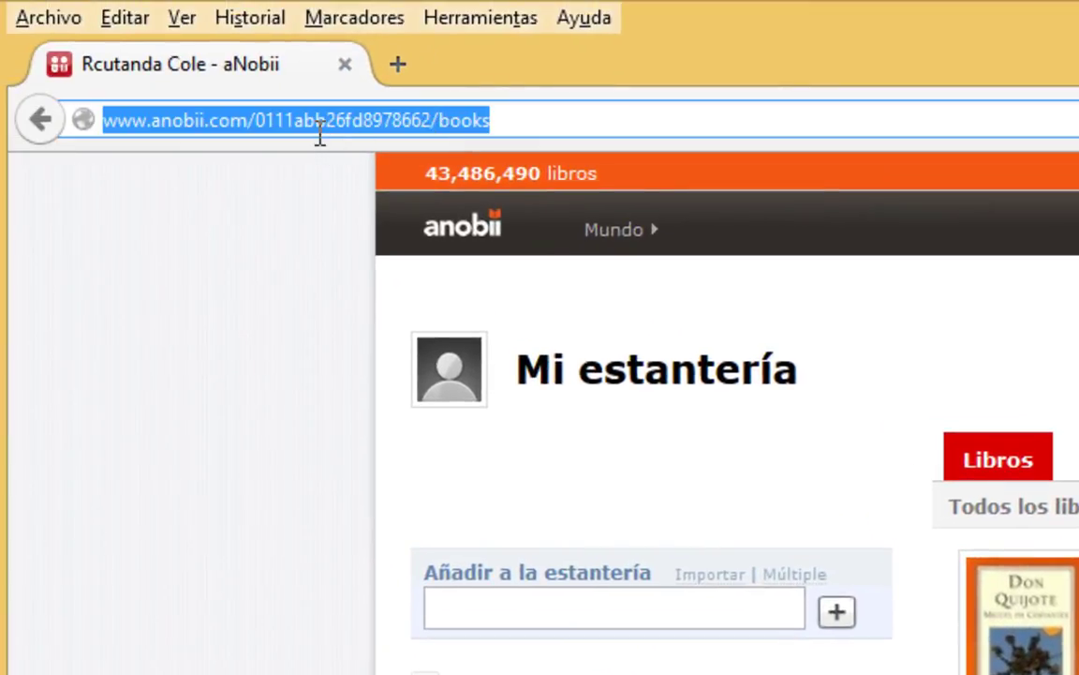
Examine the account code in the shelf page address, then go to Configuración.
click(248, 120)
click(159, 120)
drag(161, 120, 296, 121)
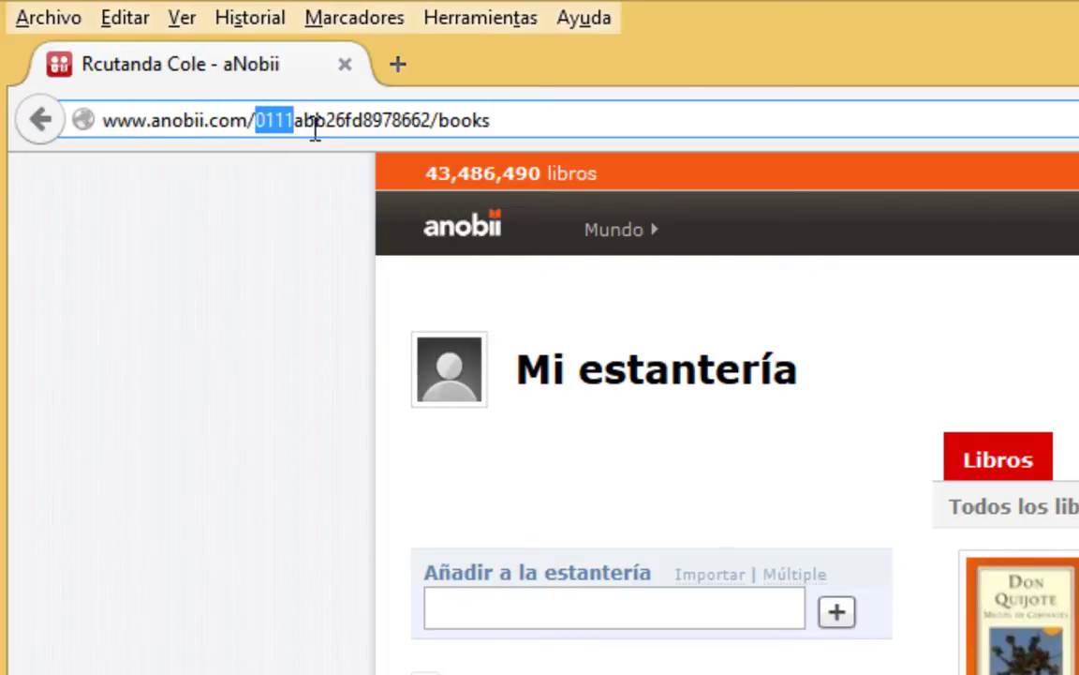
click(430, 120)
drag(400, 120, 251, 119)
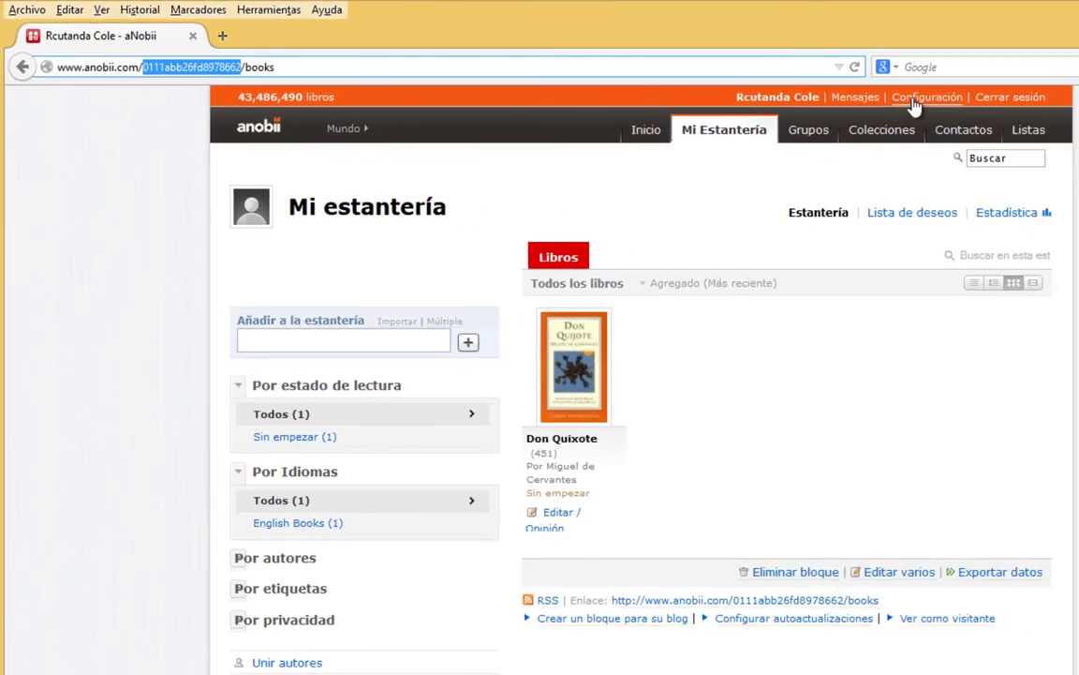
click(925, 103)
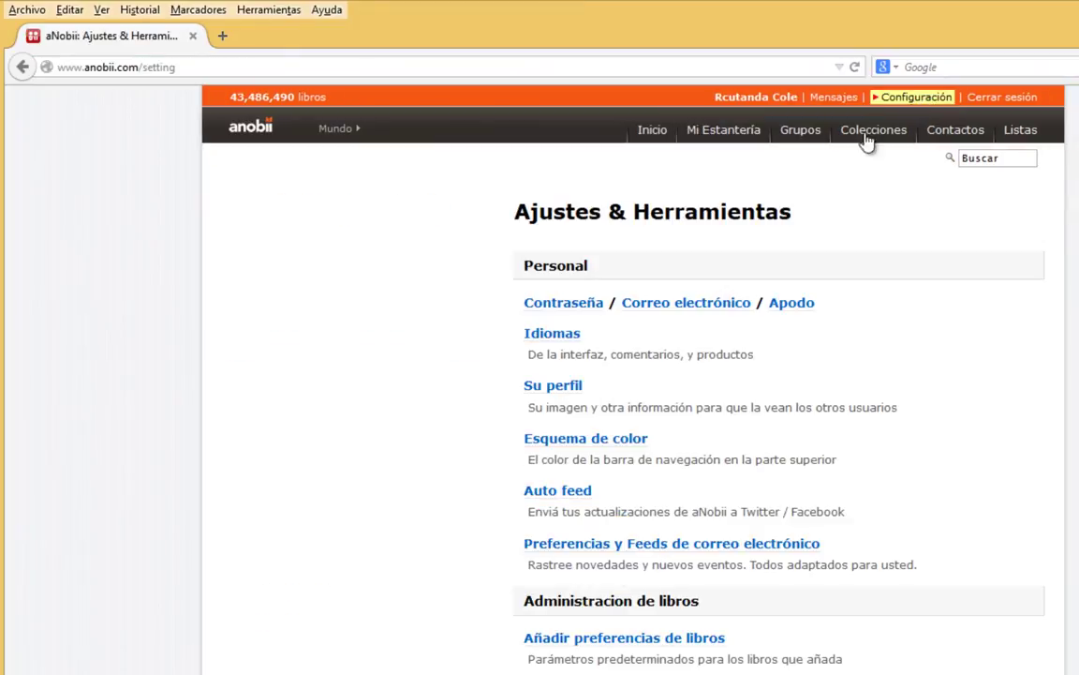
On Su perfil, replace the Apodo nickname with the user's name and set gender to Hombre.
click(552, 392)
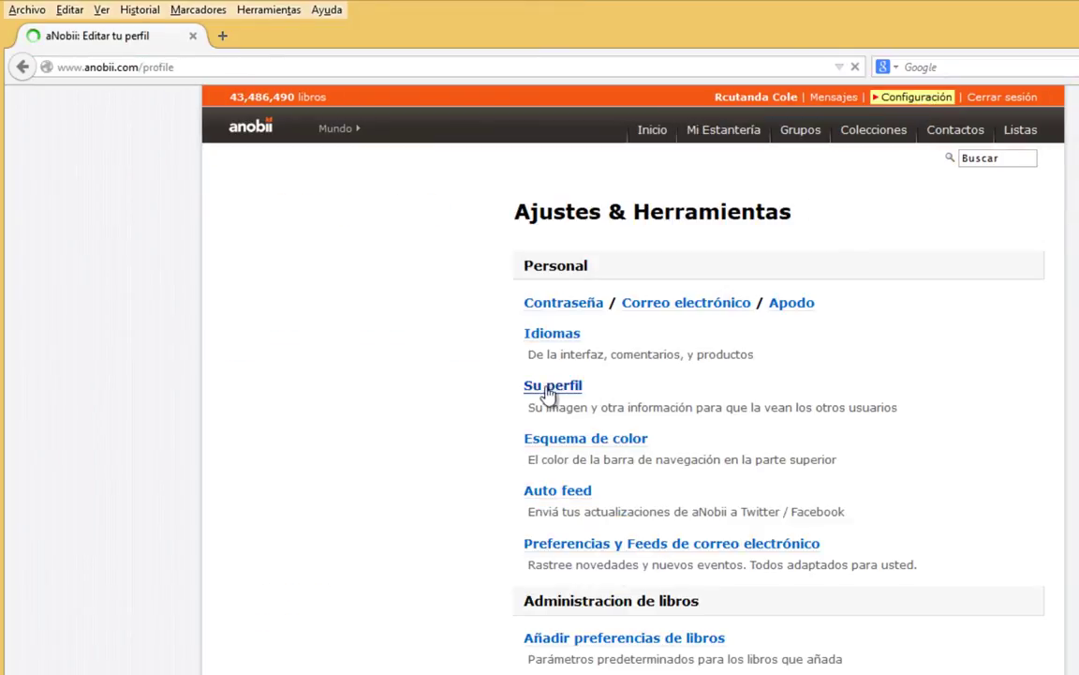
scroll(243, 272, down, 4)
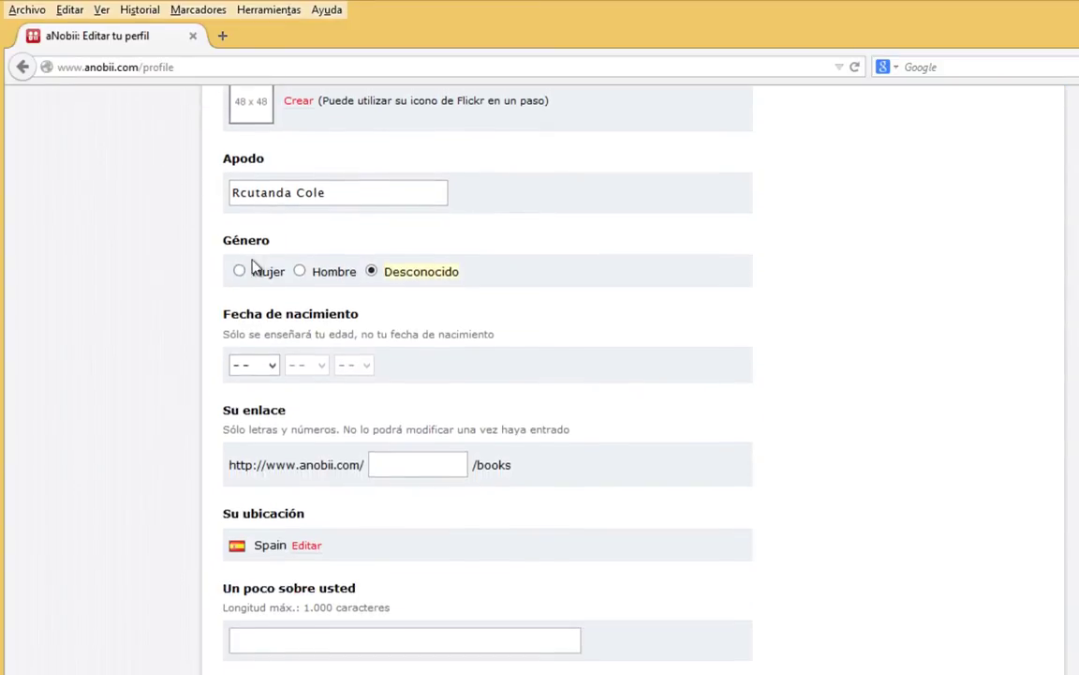
scroll(281, 206, up, 2)
scroll(293, 219, up, 2)
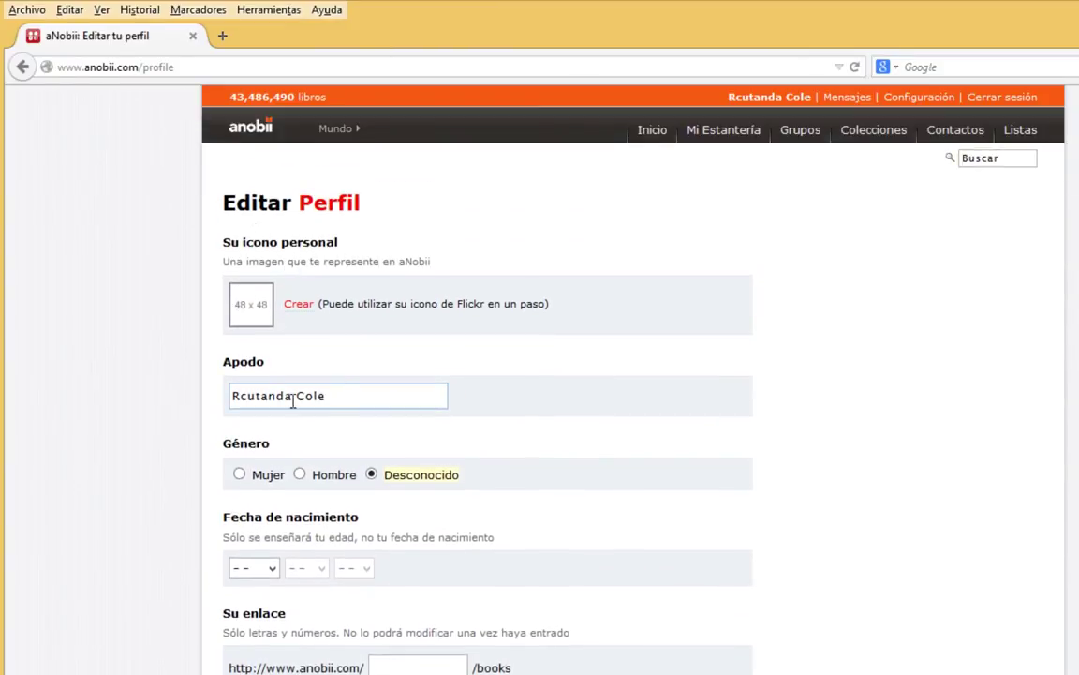
drag(326, 398, 132, 393)
text(Ros)
key(BackSpace)
key(BackSpace)
key(BackSpace)
text(Ramón)
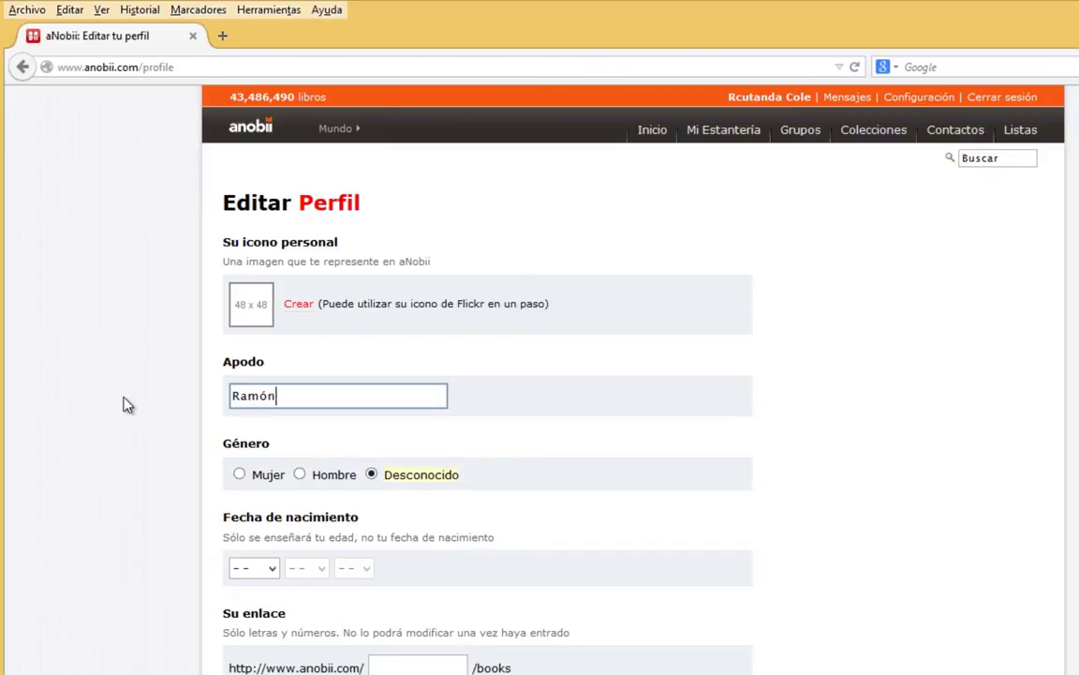
text( Cutanda (Cole))
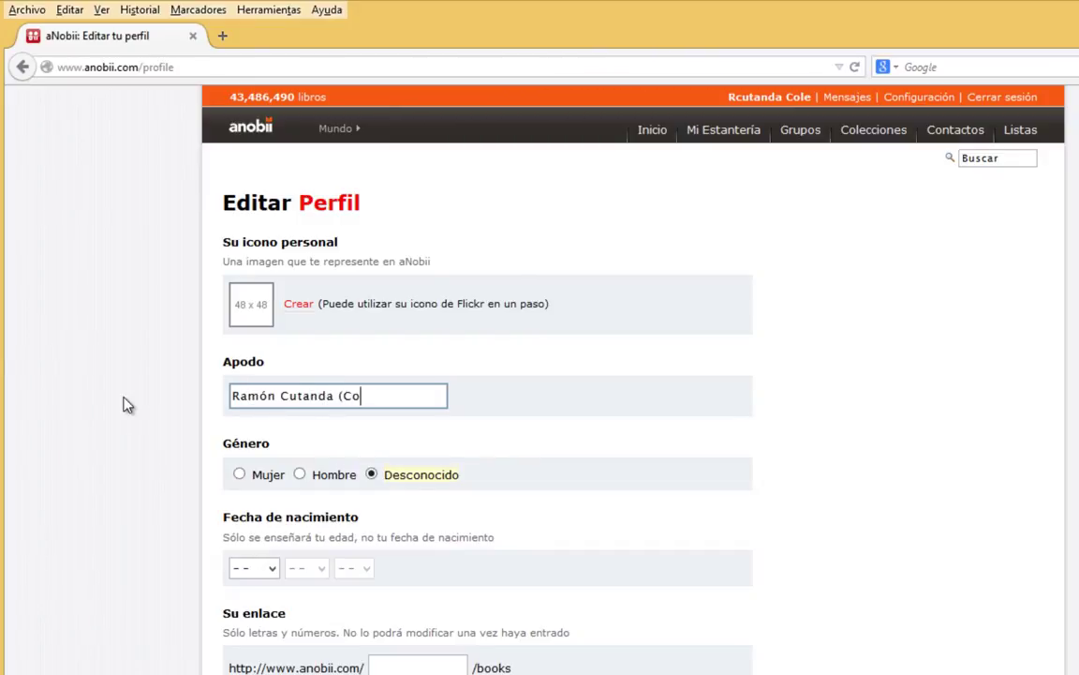
click(324, 475)
click(248, 568)
click(248, 450)
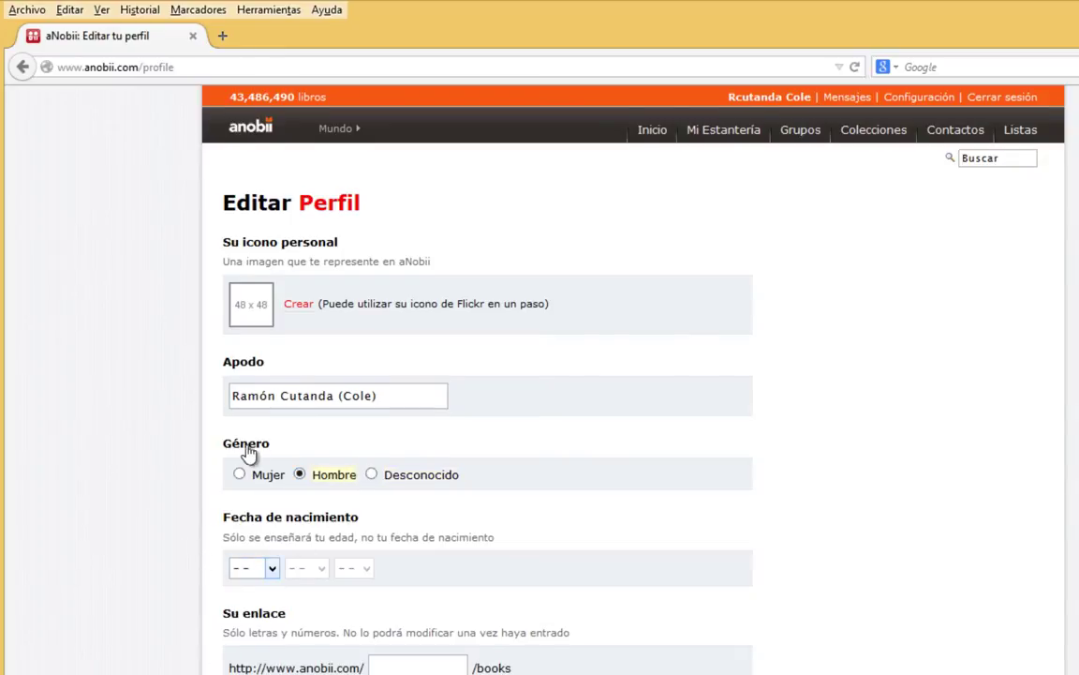
scroll(198, 398, down, 5)
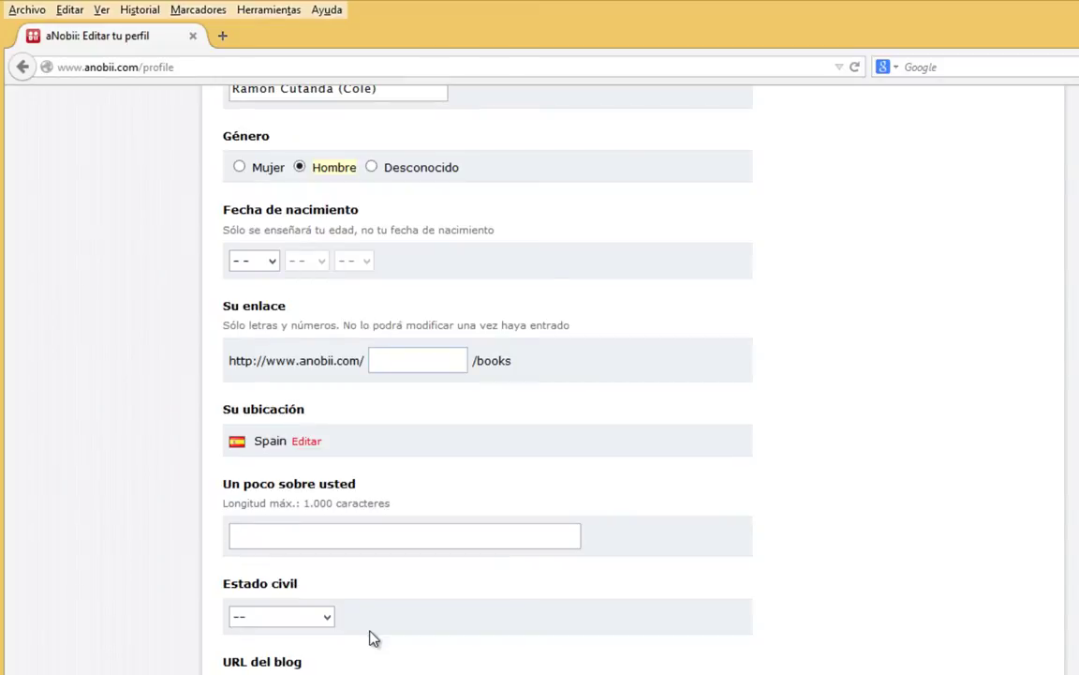
Enter a custom profile link name in Su enlace and submit; the name is reported as taken.
click(418, 367)
text(rcutandacole)
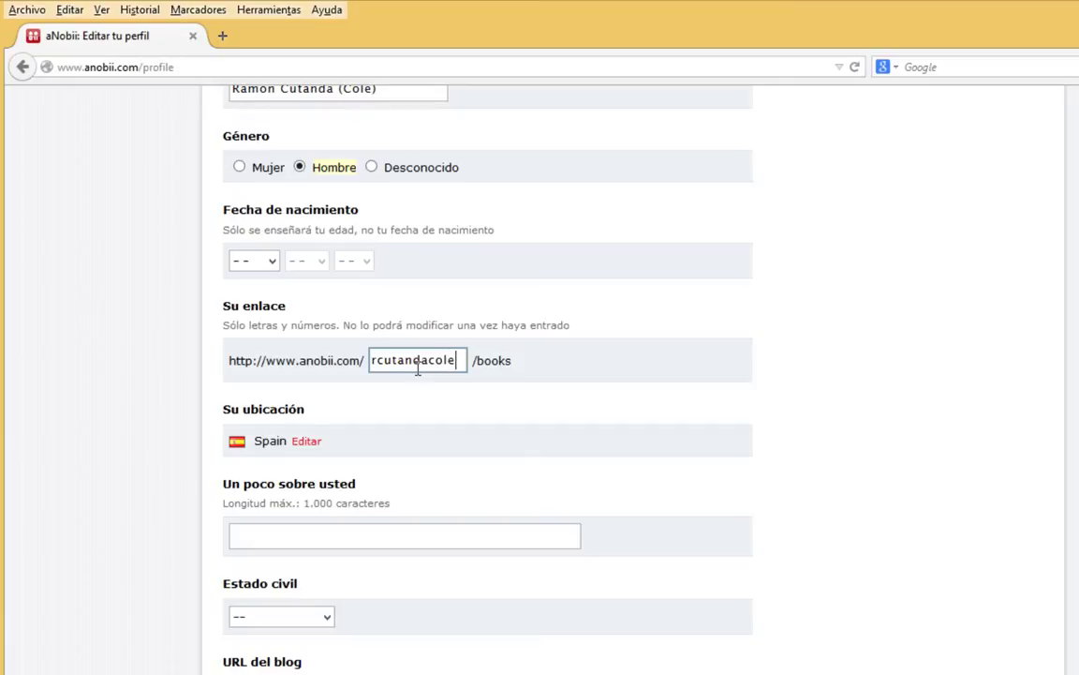
drag(457, 361, 574, 339)
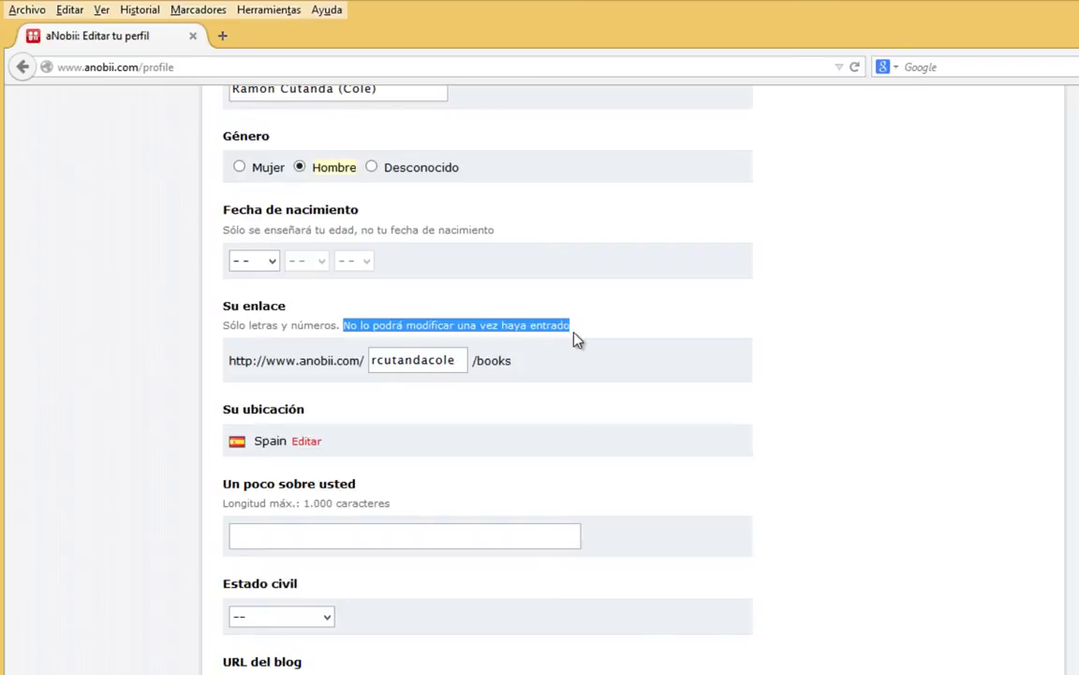
drag(459, 361, 434, 347)
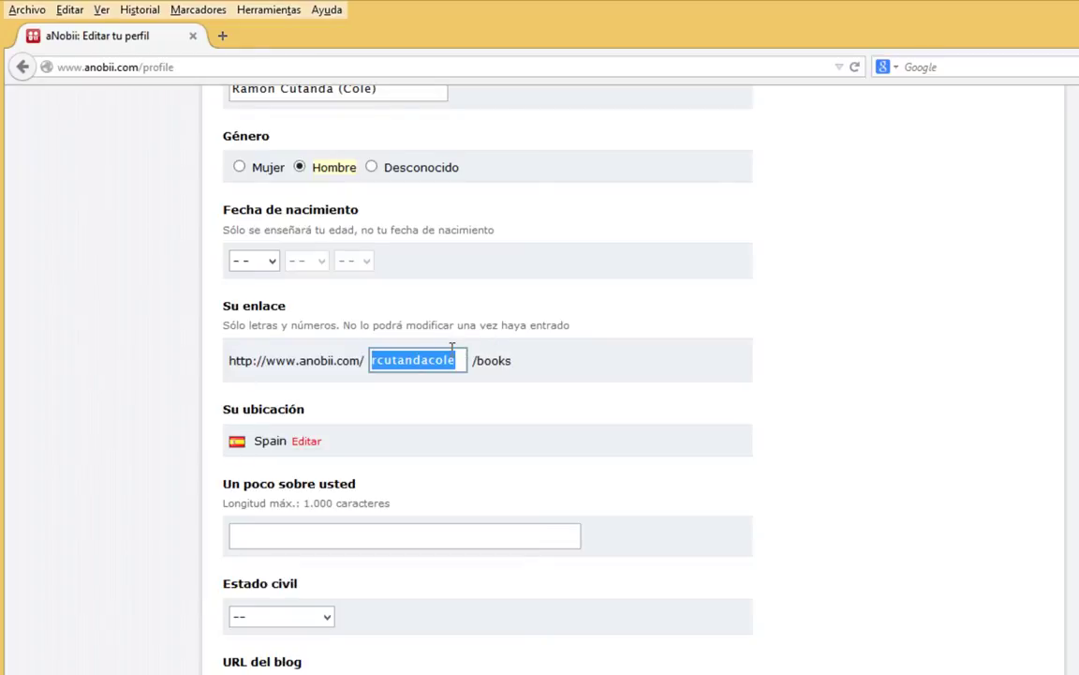
click(424, 362)
drag(429, 360, 472, 361)
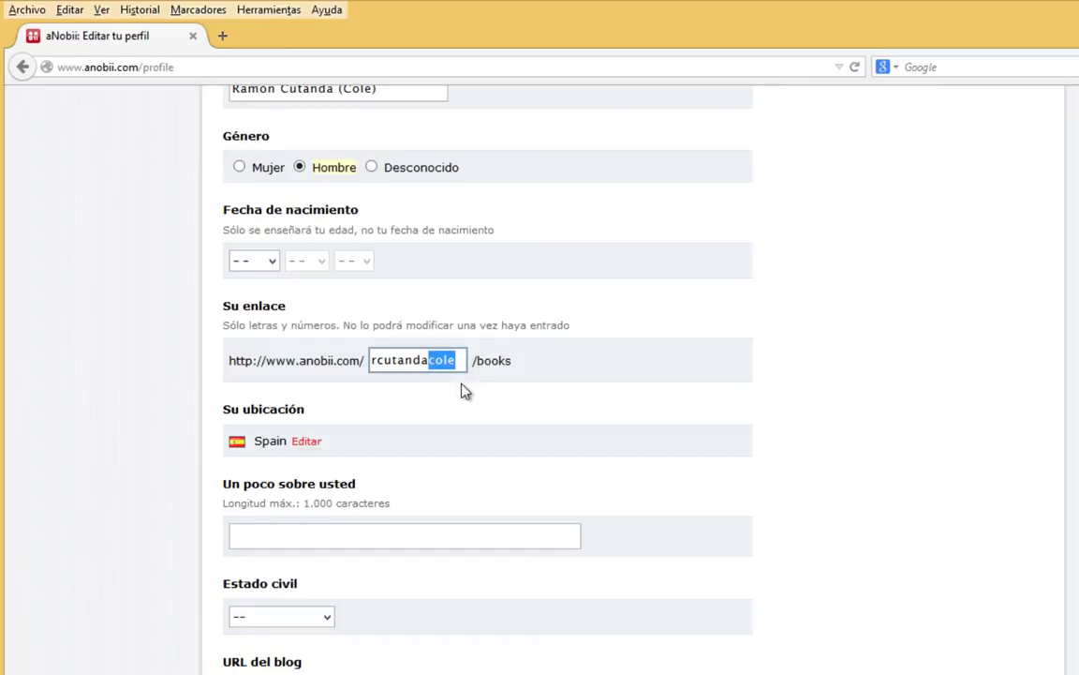
key(BackSpace)
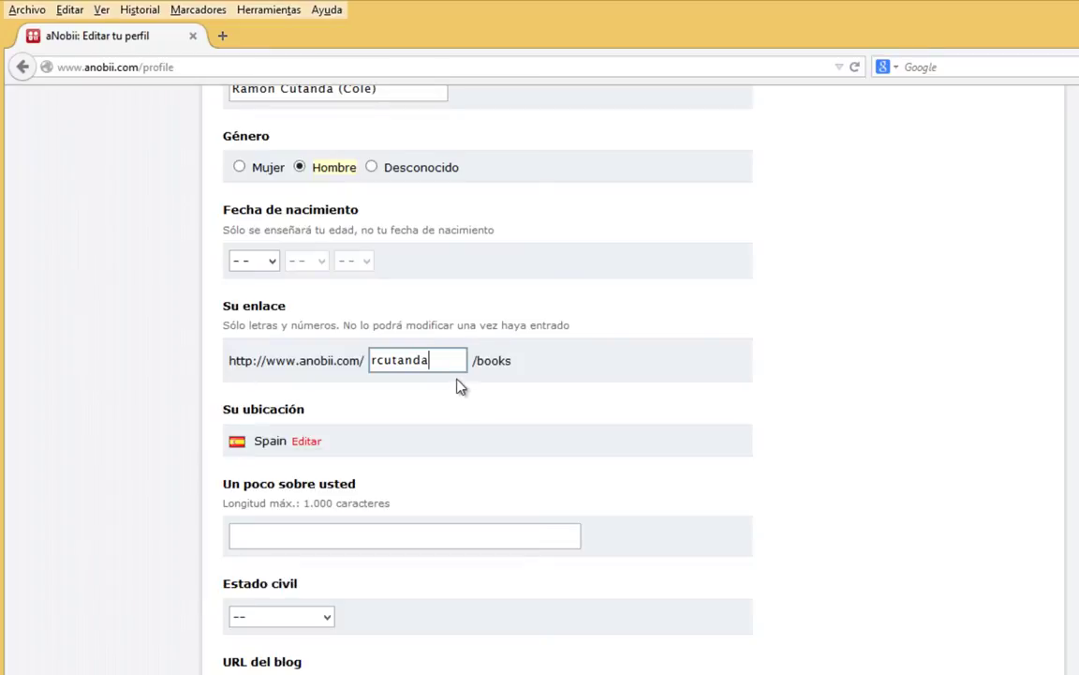
drag(446, 362, 277, 360)
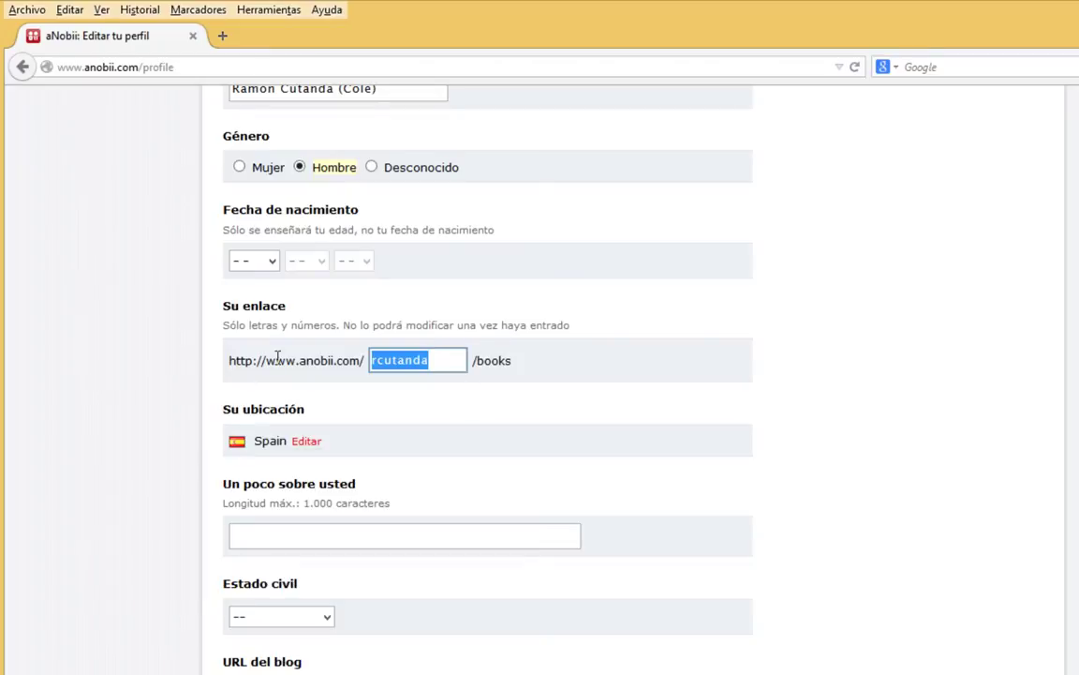
text(ramoncutanda)
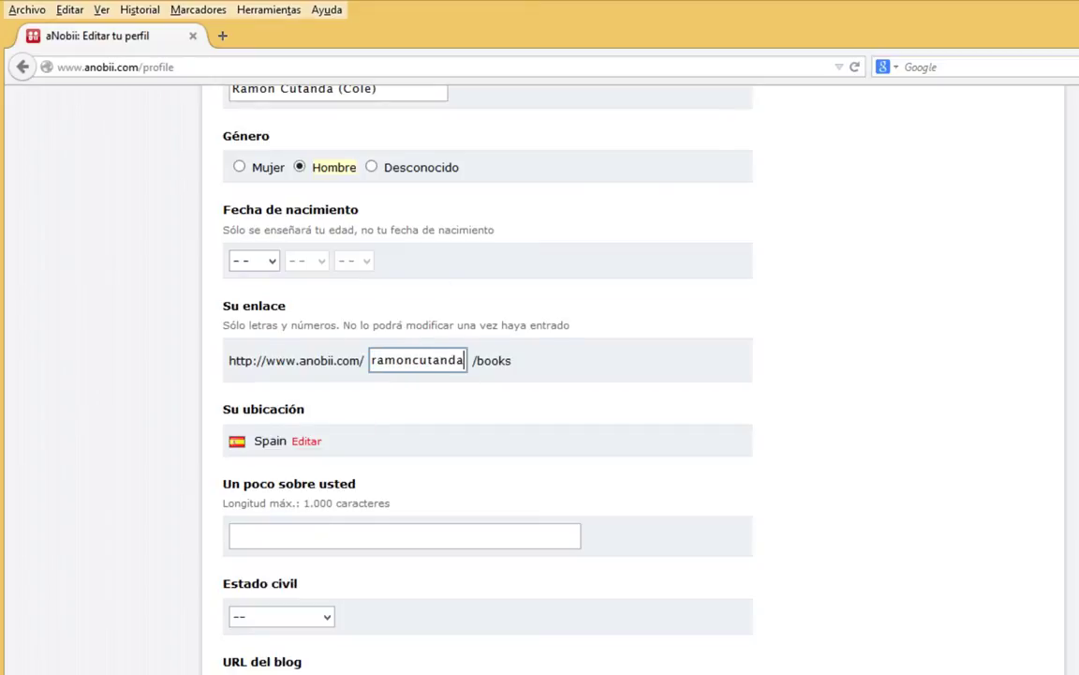
key(Return)
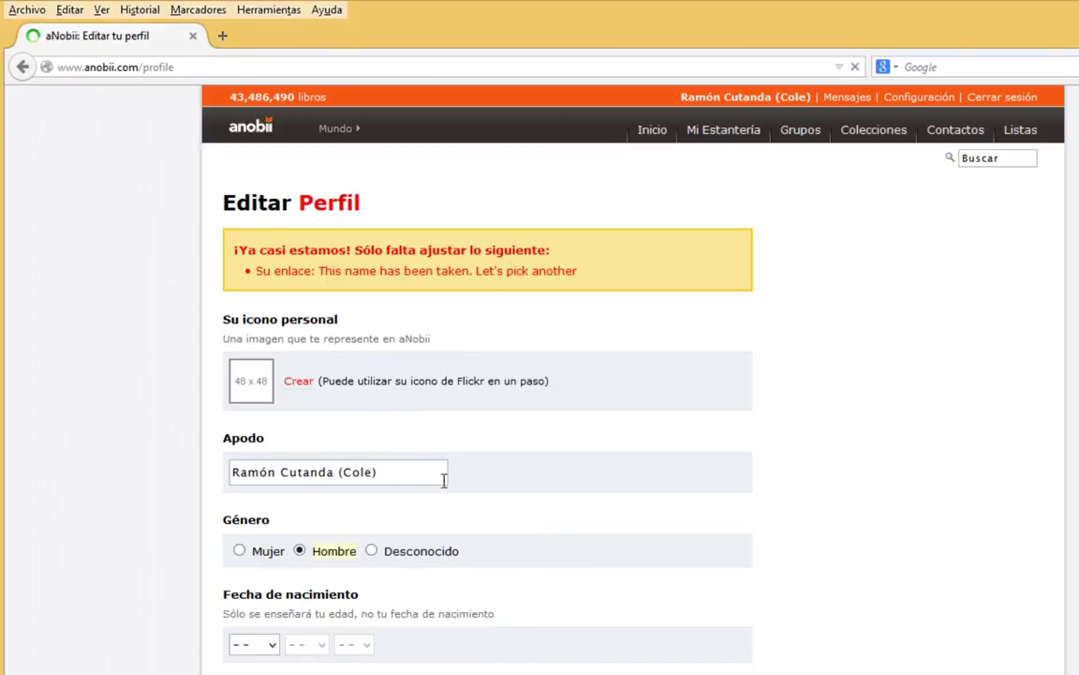
Delete the first-name part of the Su enlace value, leaving a shorter link name.
scroll(346, 669, down, 5)
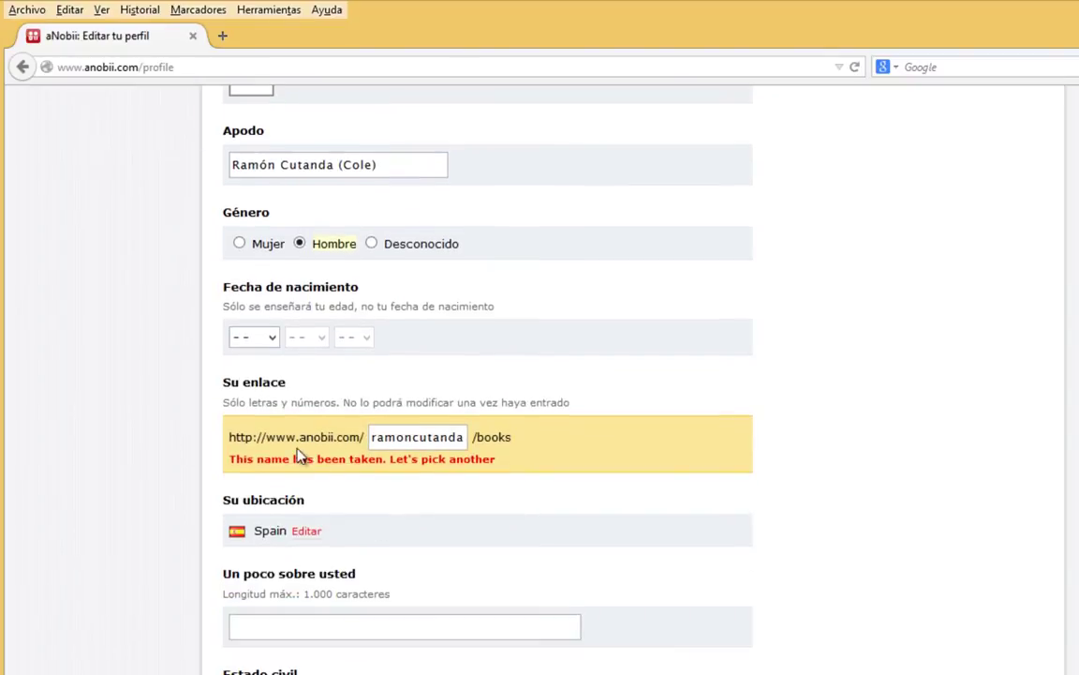
drag(234, 459, 415, 441)
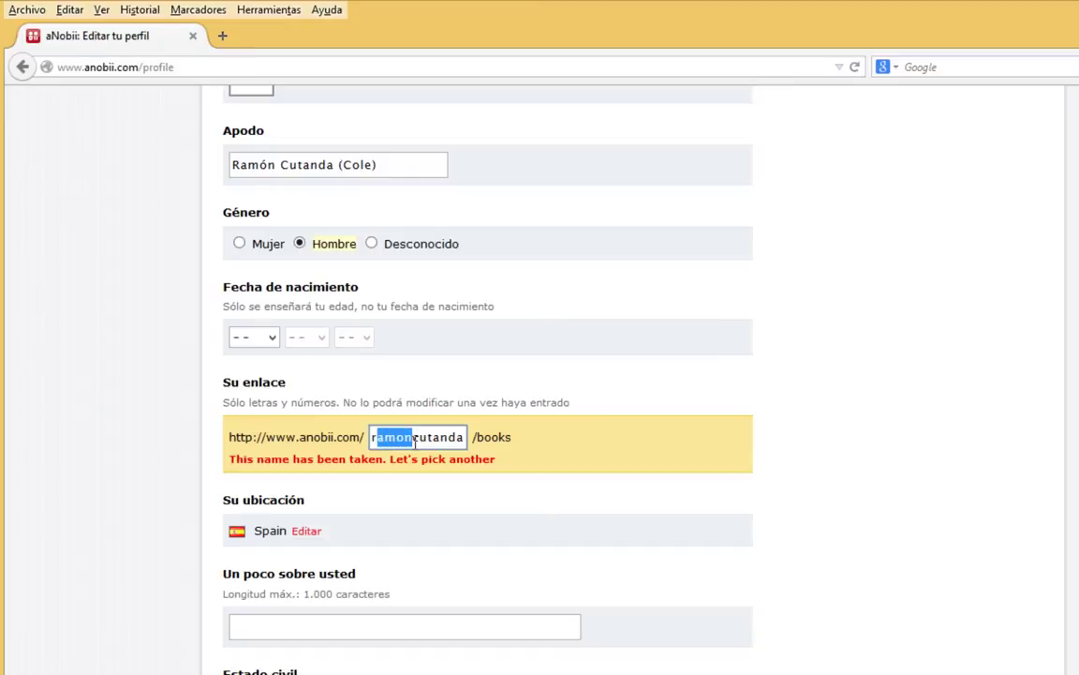
key(BackSpace)
click(441, 437)
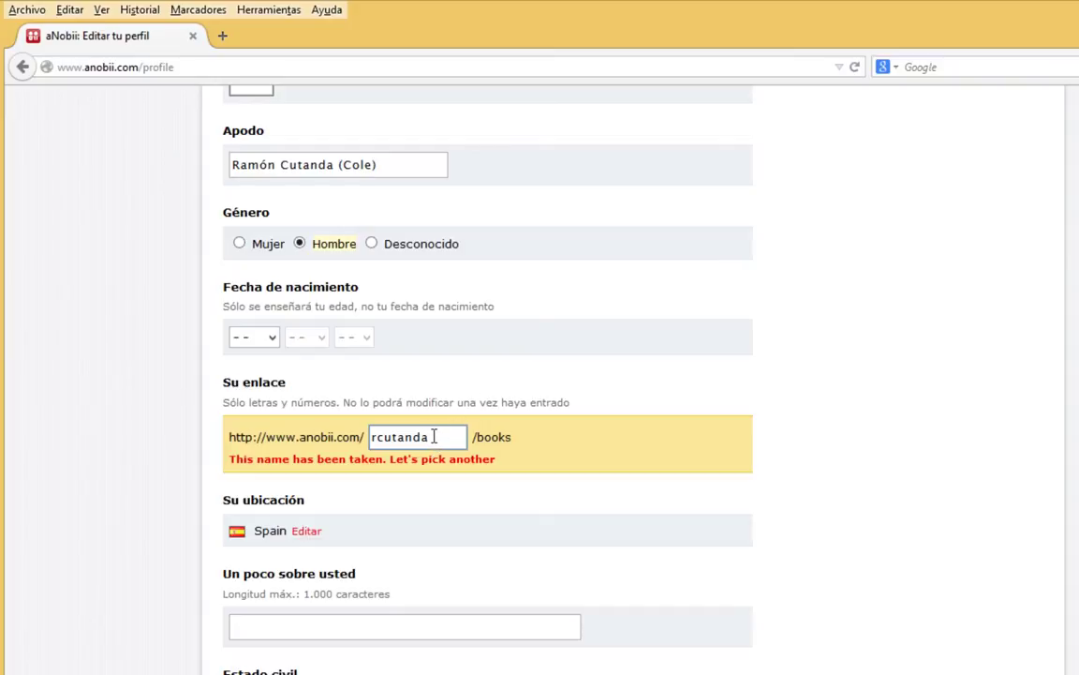
scroll(432, 429, down, 3)
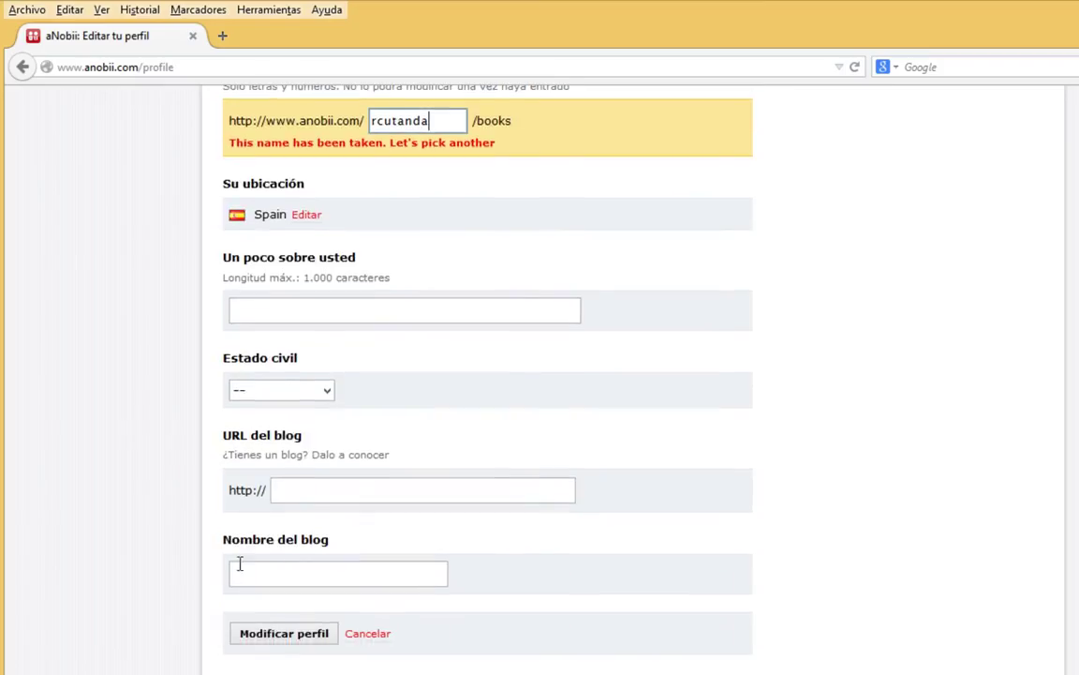
Save the profile with 'Modificar perfil', then go to Mi Estantería.
click(276, 639)
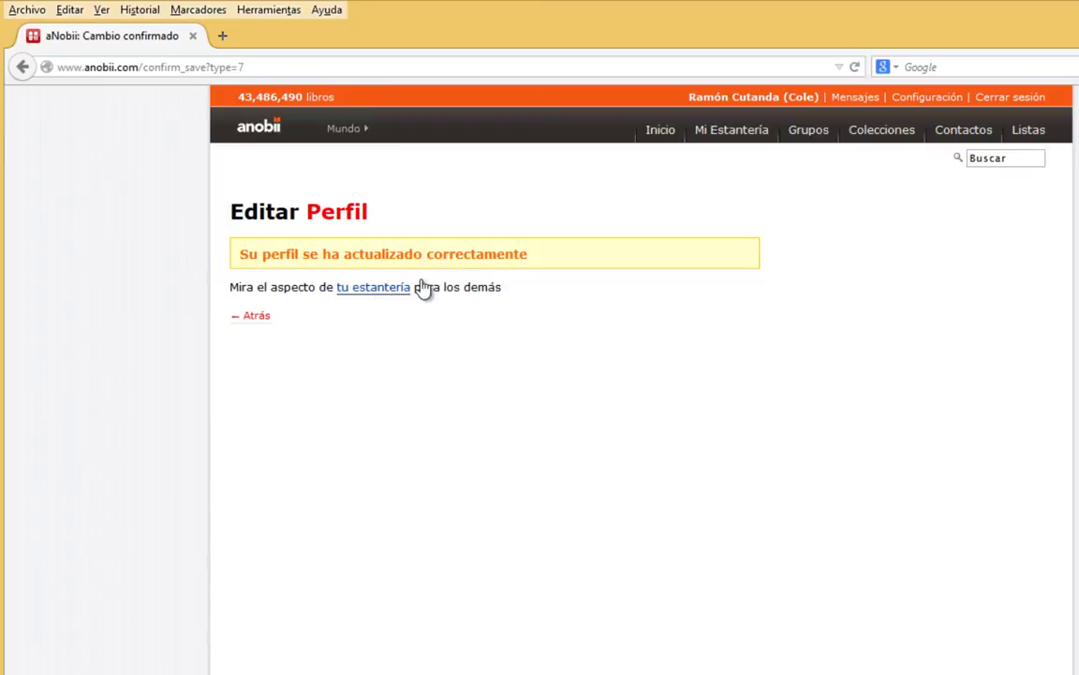
click(729, 139)
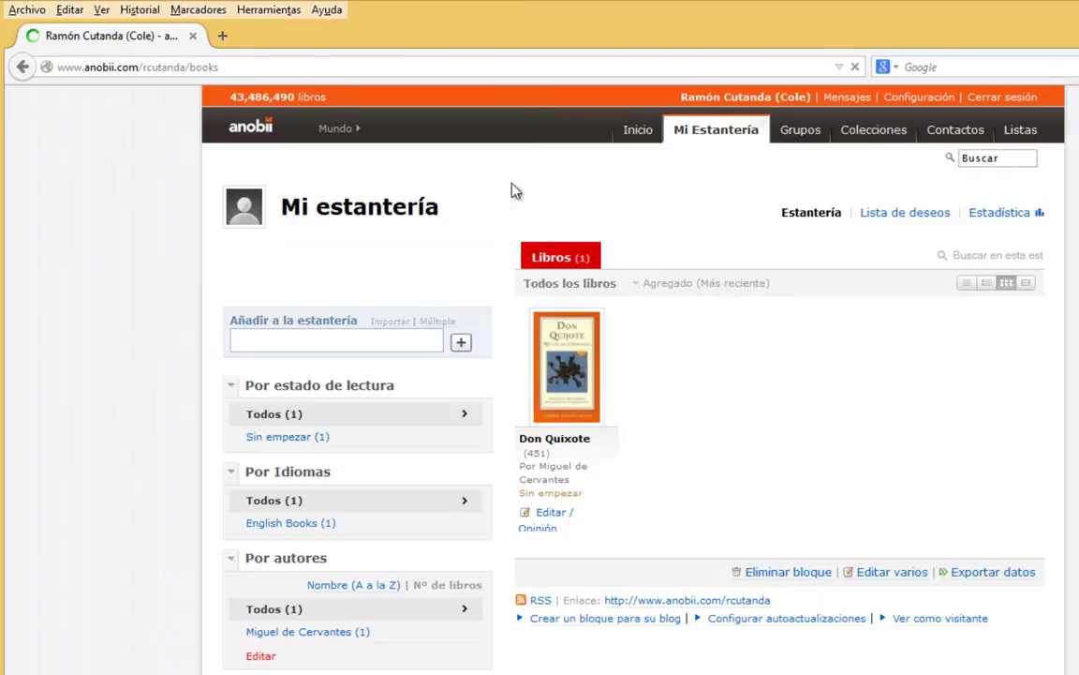
Copy the Mi estantería custom-link web address from the address bar, then return to account settings.
click(182, 67)
drag(58, 68, 201, 70)
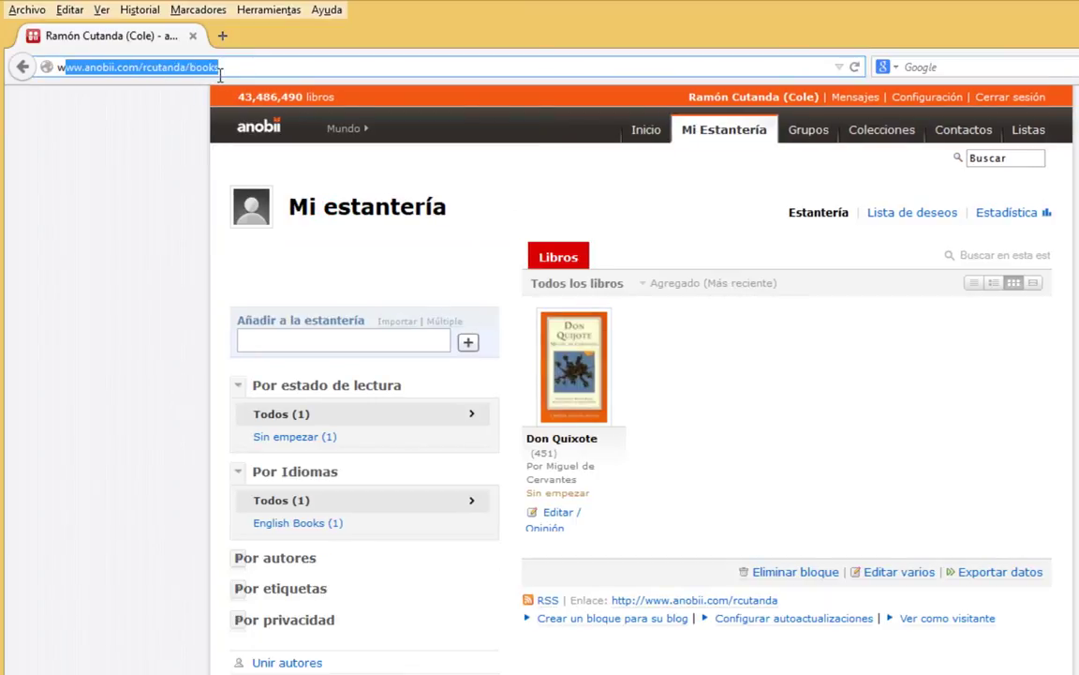
click(103, 68)
drag(138, 67, 55, 67)
right_click(146, 73)
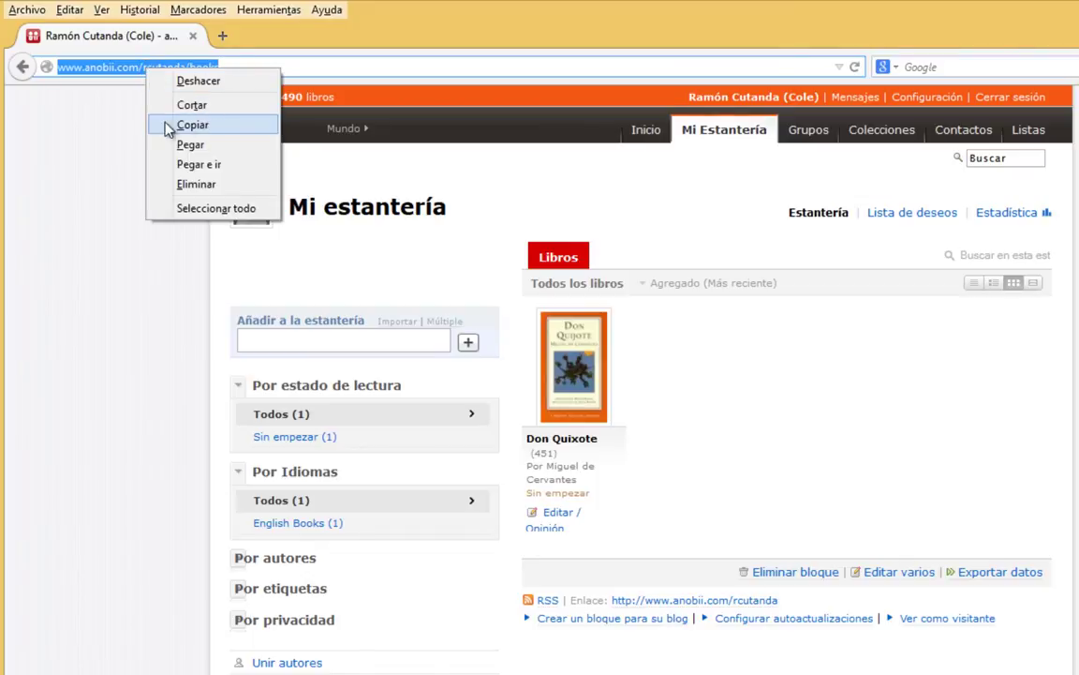
click(193, 125)
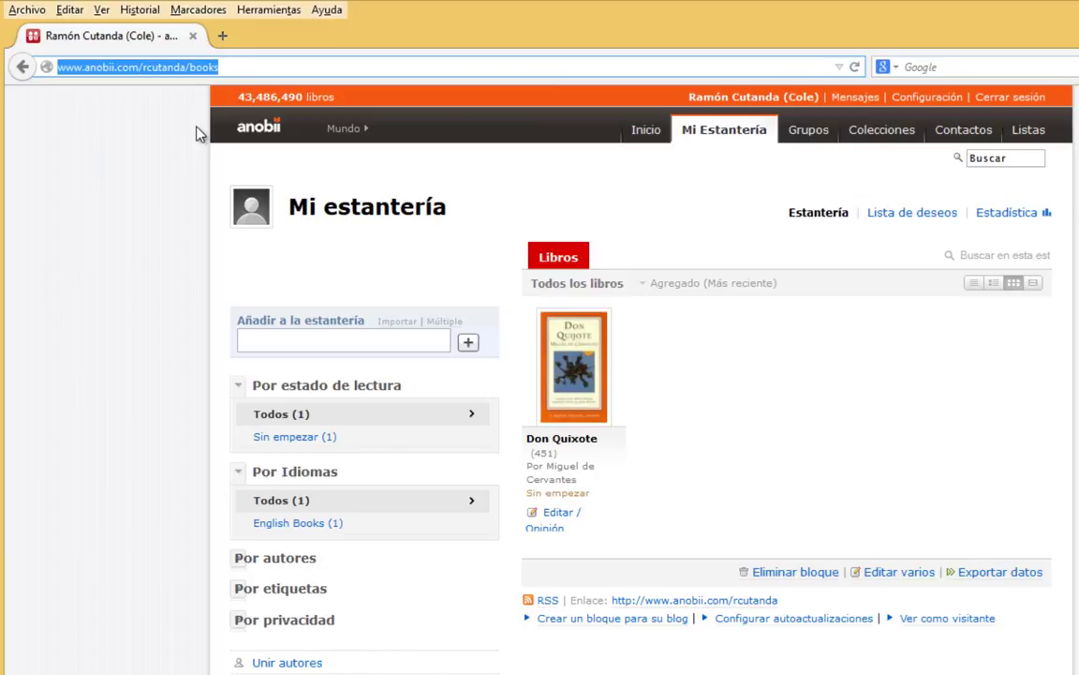
click(900, 105)
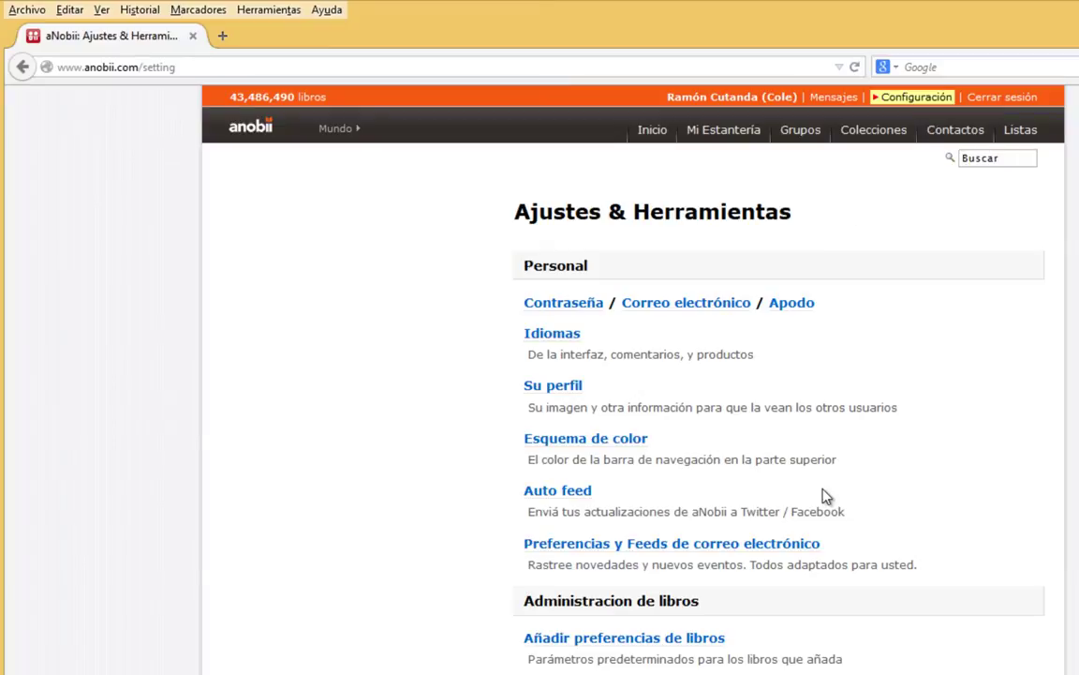
scroll(1001, 404, down, 1)
scroll(597, 452, down, 3)
scroll(602, 600, up, 3)
click(723, 135)
click(725, 137)
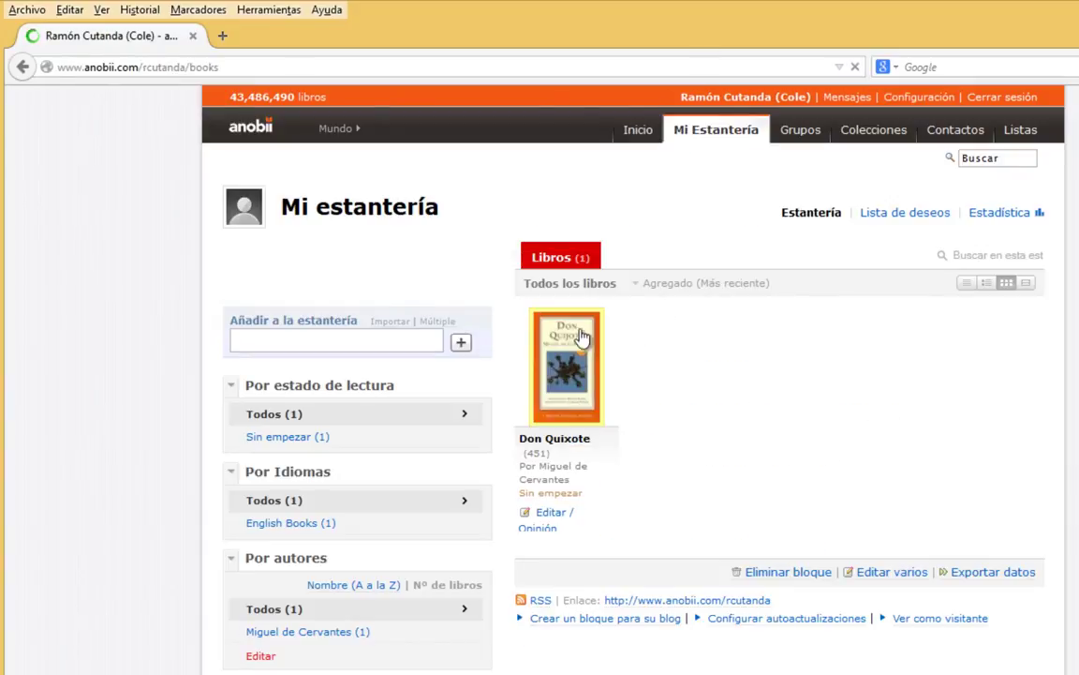
Open Don Quixote's 'Editar / Opinión' record and change Progreso de lectura from Sin empezar to Finalizado.
click(557, 520)
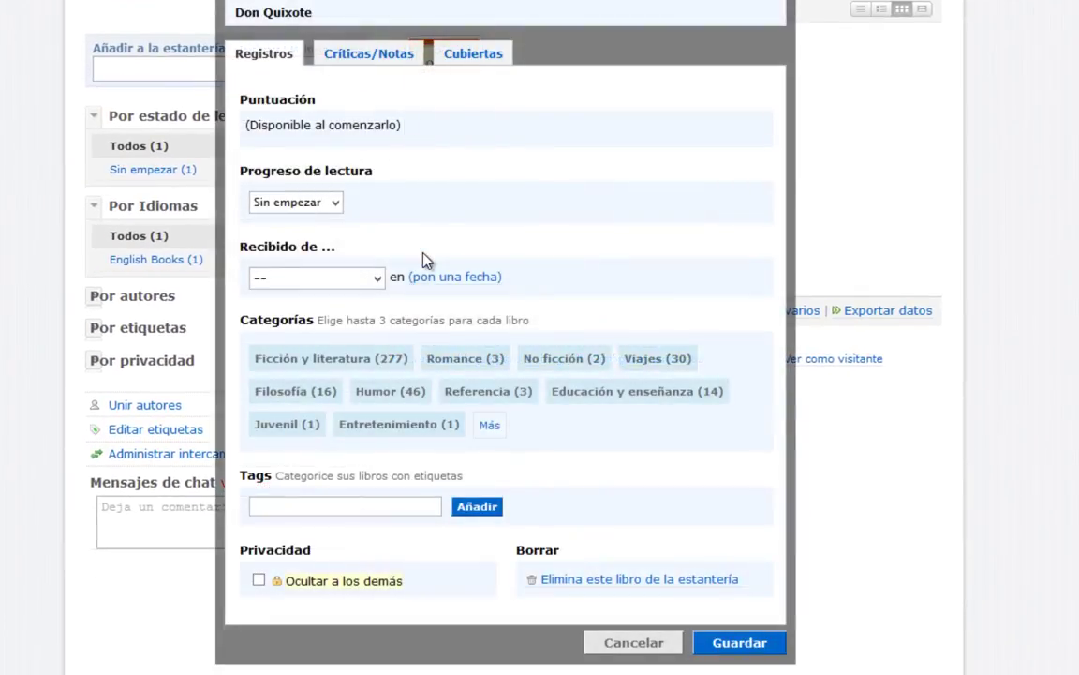
click(333, 203)
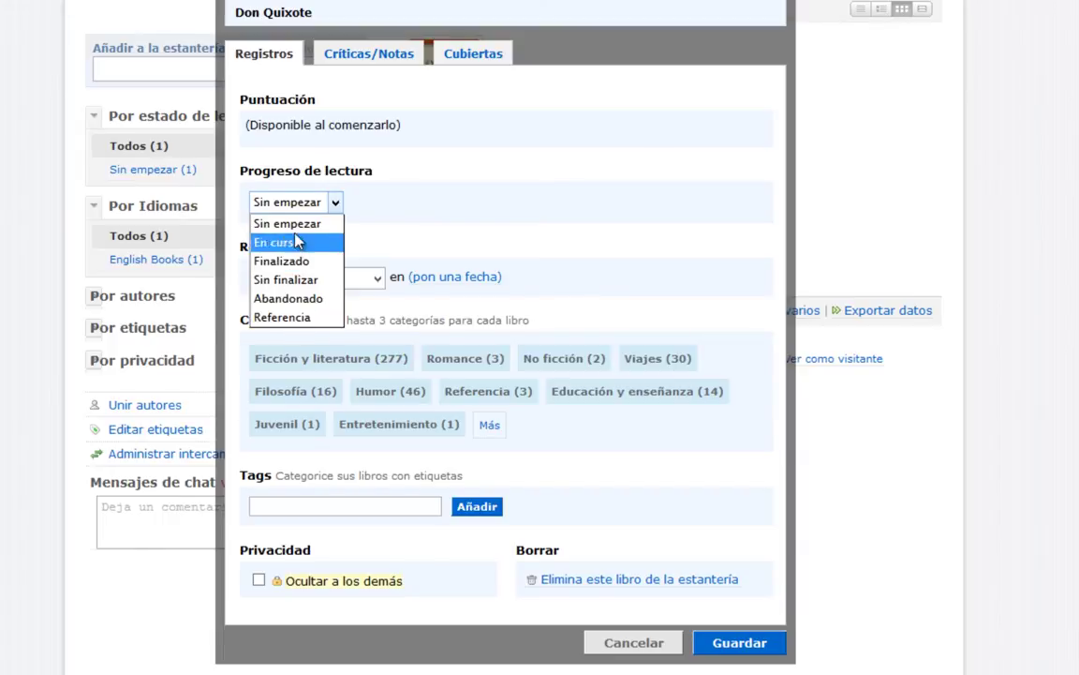
click(266, 262)
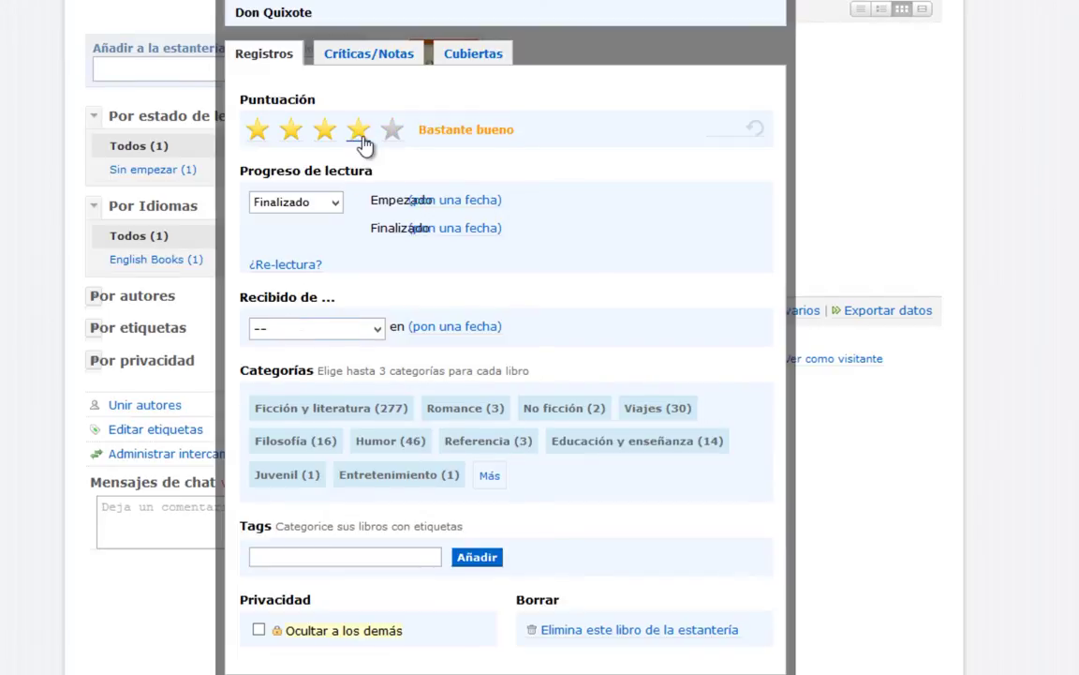
Set the Empezado date to 04 Sep 2014 and the Finalizado date to today, 28 Sep 2014.
click(452, 202)
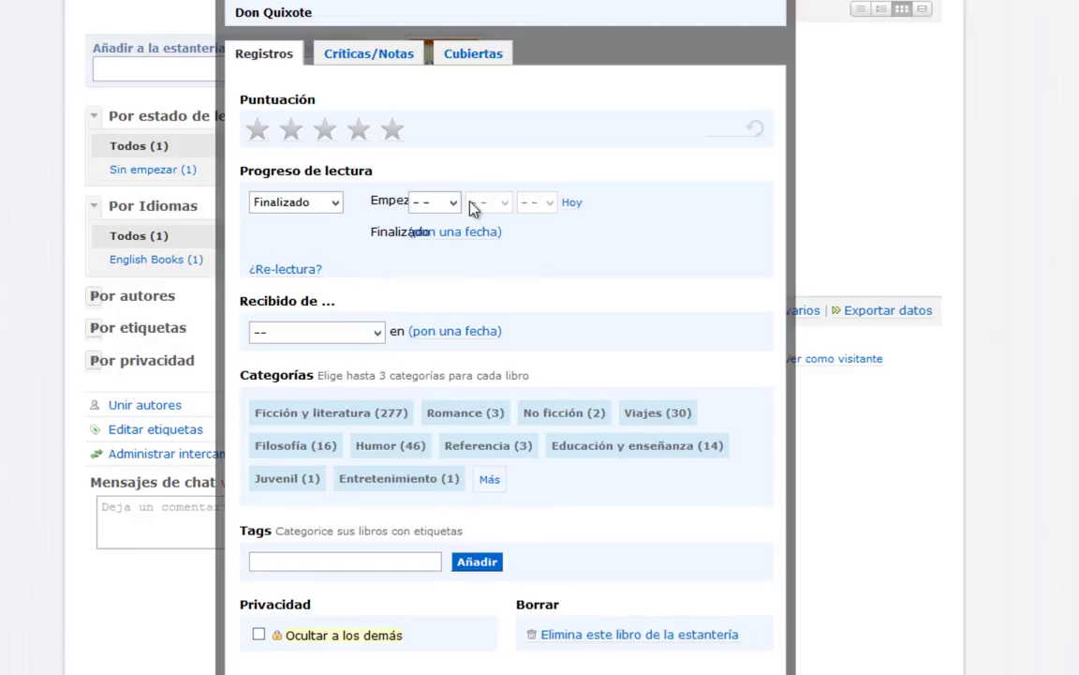
click(572, 202)
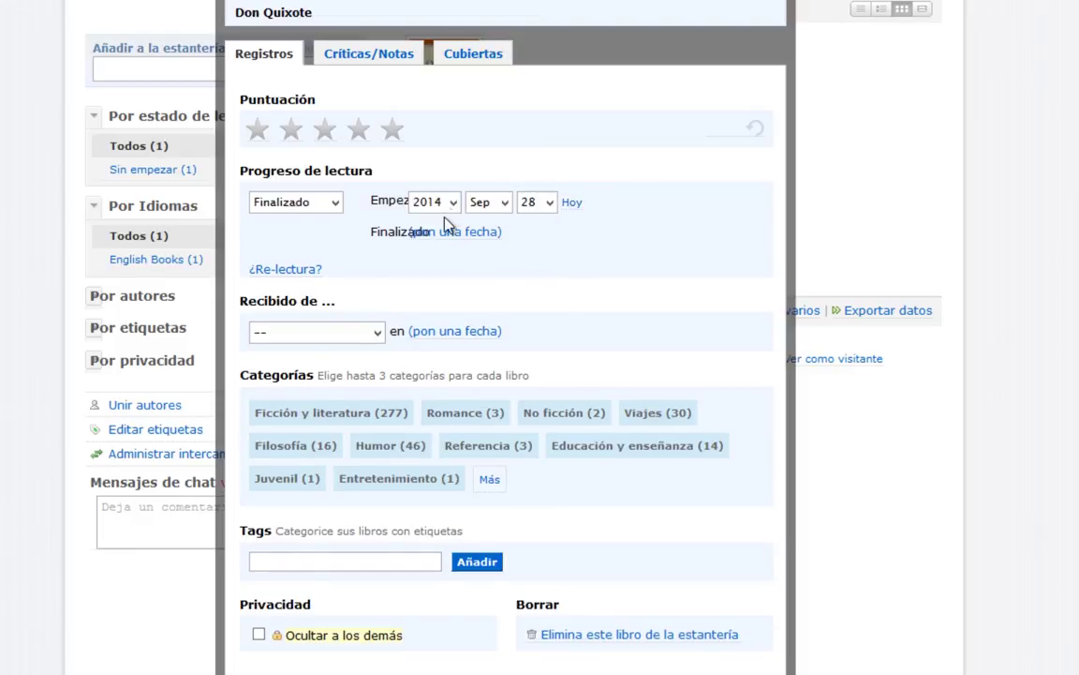
click(546, 208)
scroll(545, 258, up, 3)
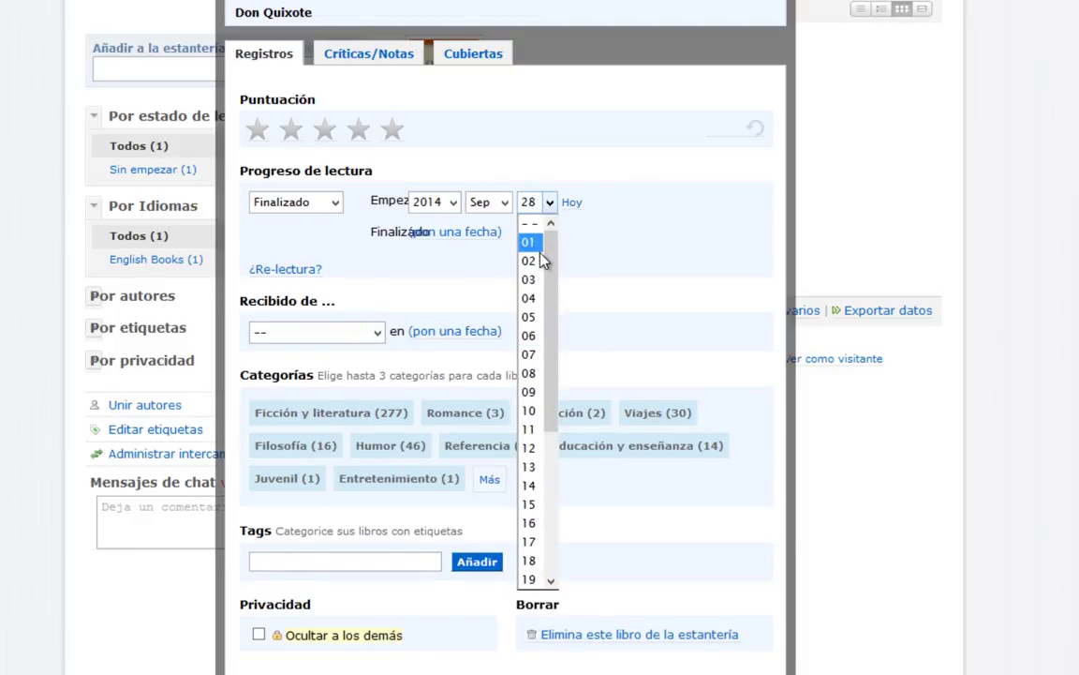
click(528, 298)
click(458, 235)
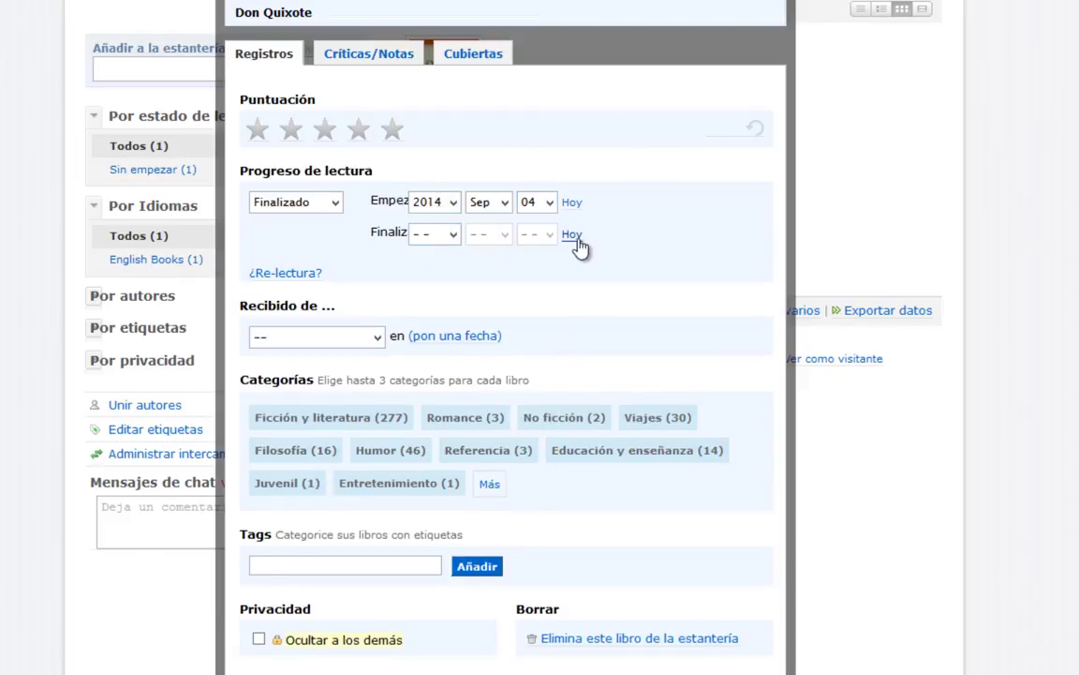
click(575, 237)
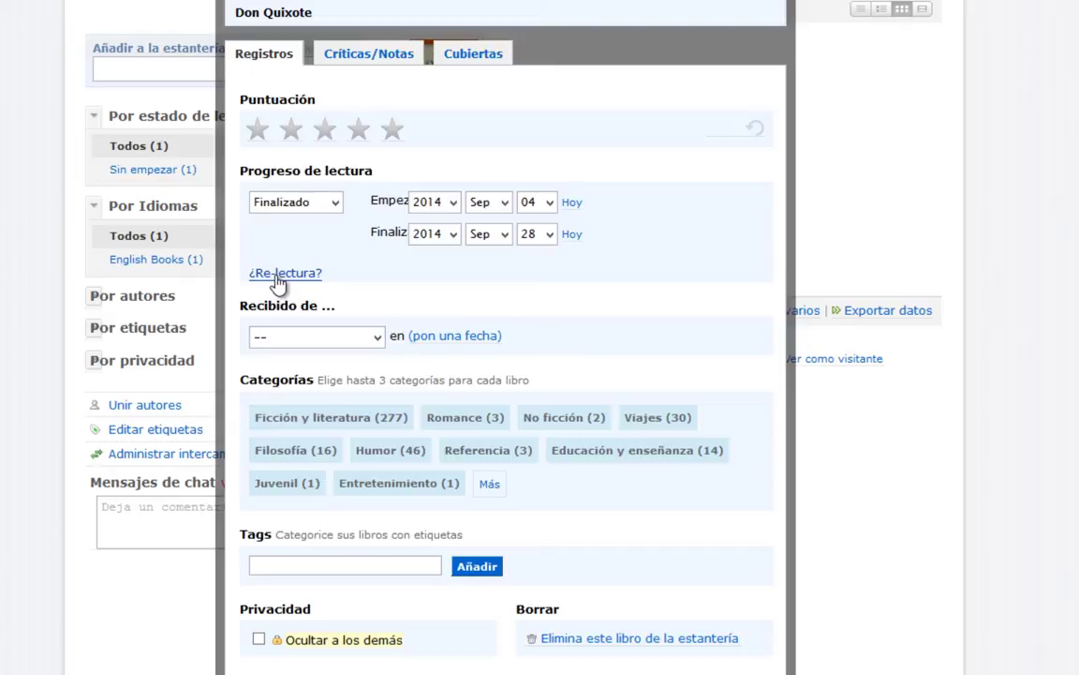
click(371, 337)
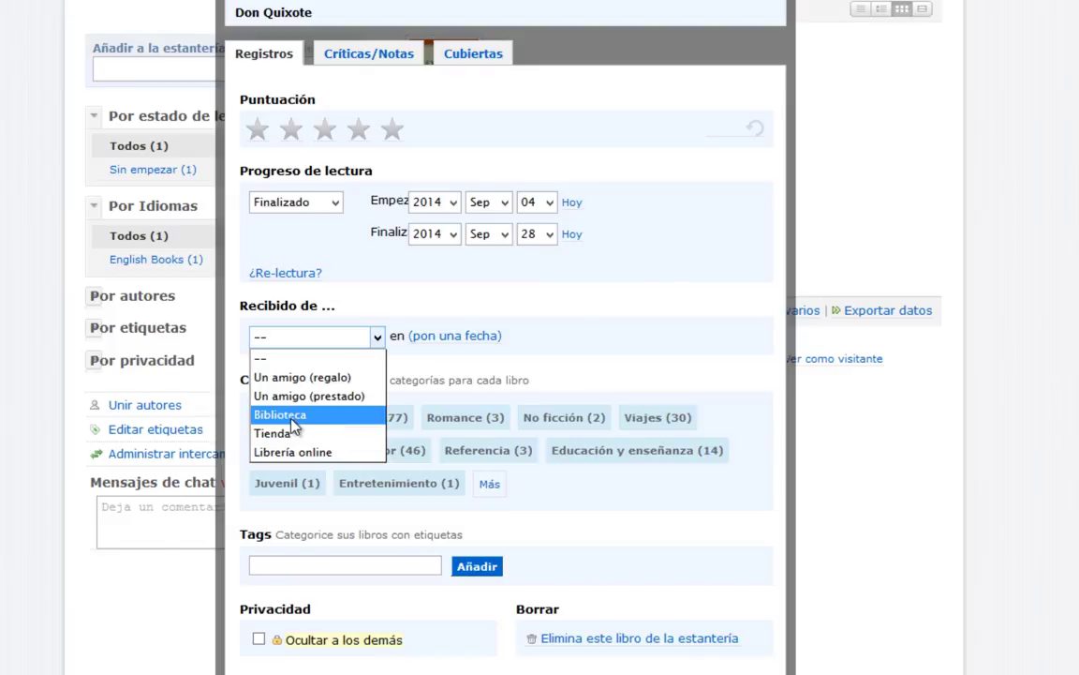
Set Recibido de to Biblioteca and leave Enviar aviso at Ningún aviso.
click(291, 419)
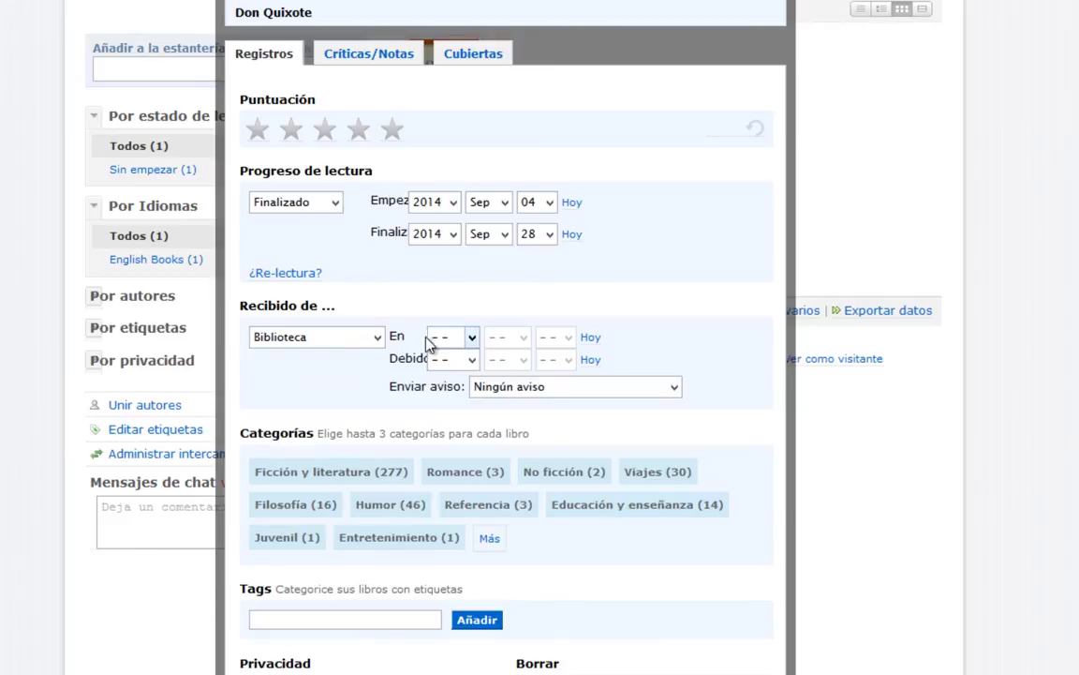
click(670, 387)
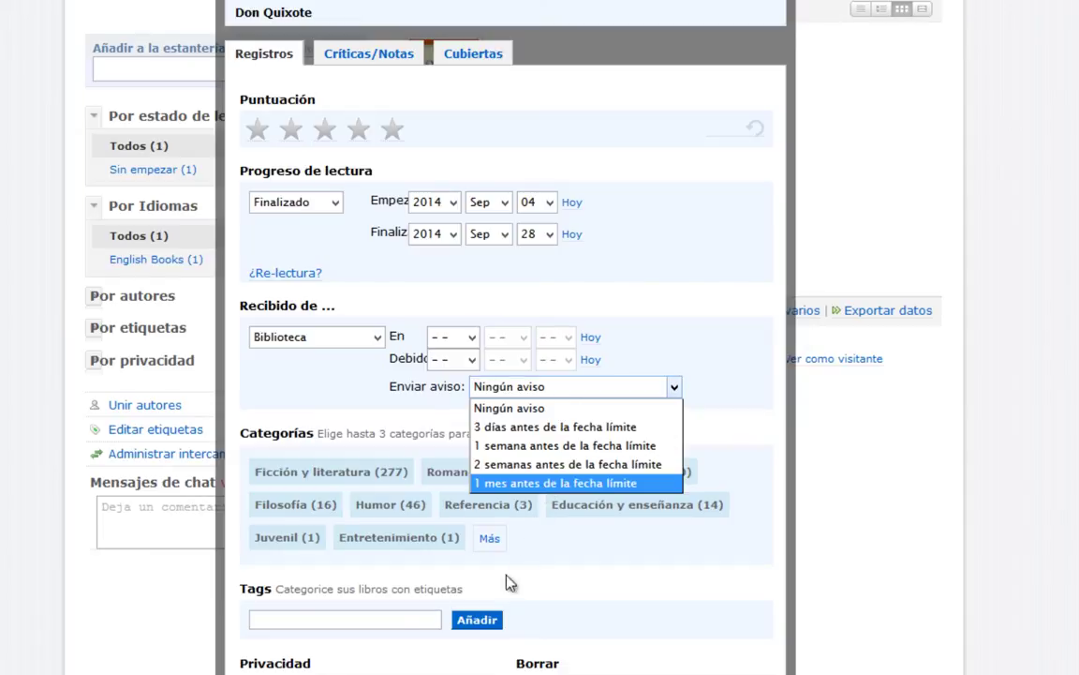
click(362, 626)
click(323, 620)
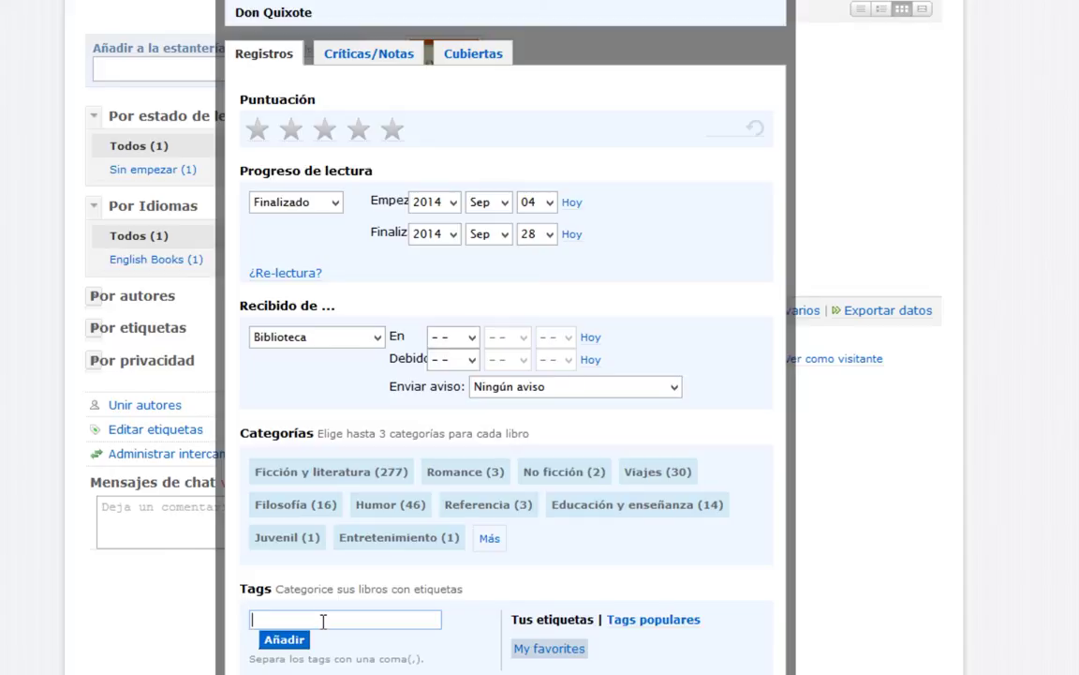
Type the tags 'quijote, adultos, cervantes', correcting typos, and add them with Añadir.
text(qui)
text(jote, )
text(nilo)
key(BackSpace)
key(BackSpace)
text(ños,)
double_click(324, 621)
text(adul)
key(BackSpace)
key(BackSpace)
text(ultos, )
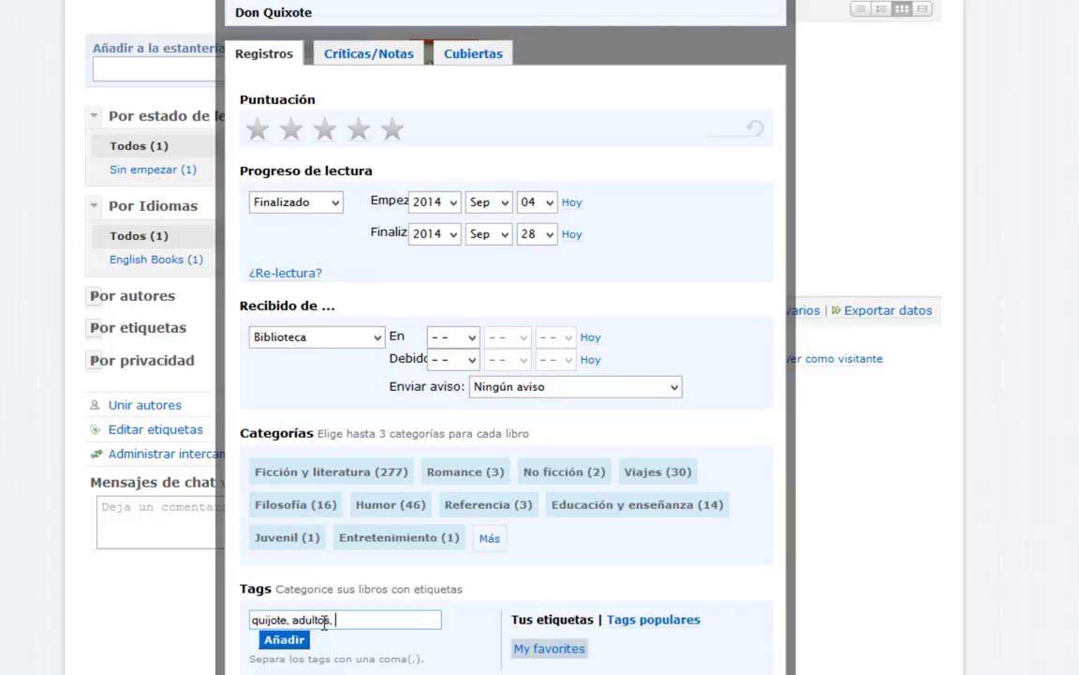
text(cervantes)
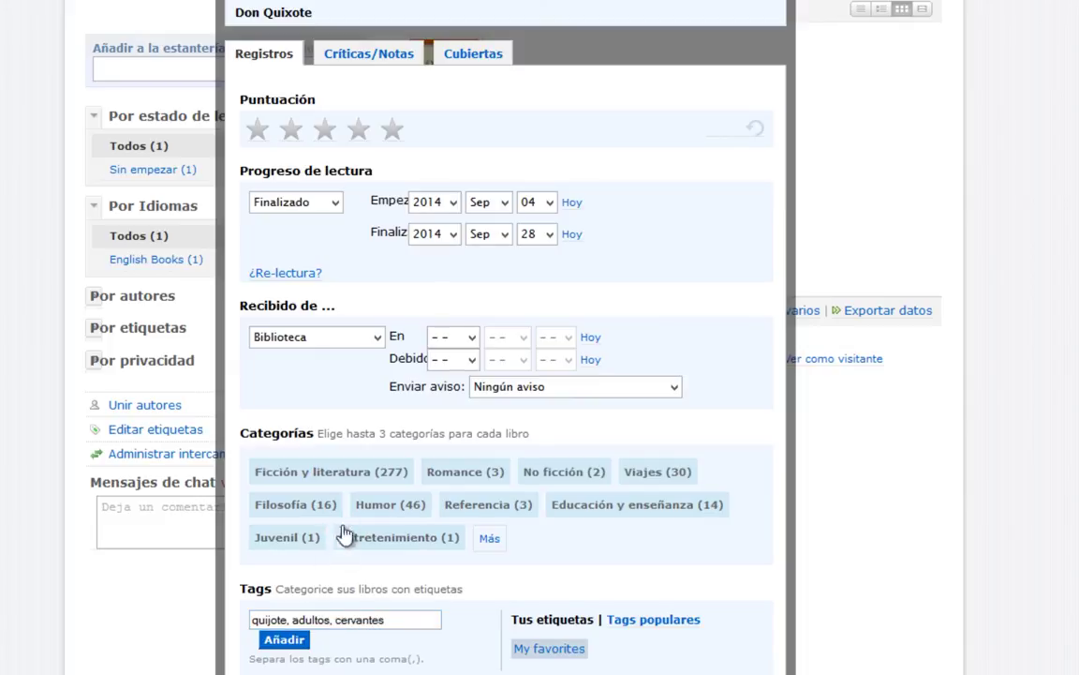
click(285, 641)
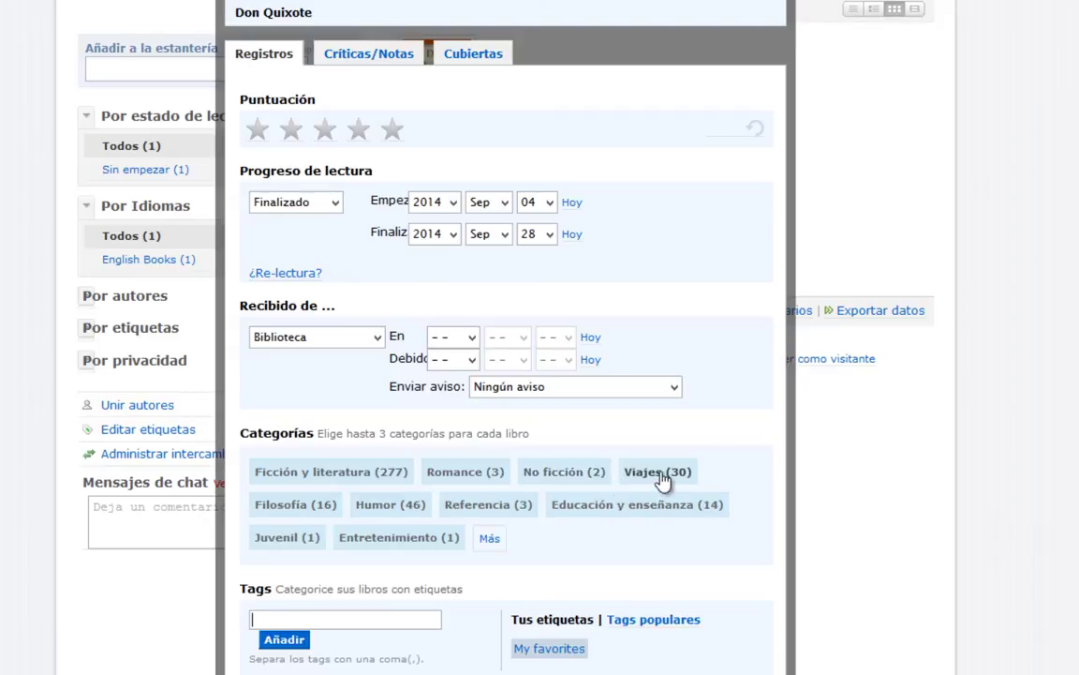
Assign Don Quixote the Ficción y literatura category, untick 'Ocultar a los demás', and save the record.
click(356, 478)
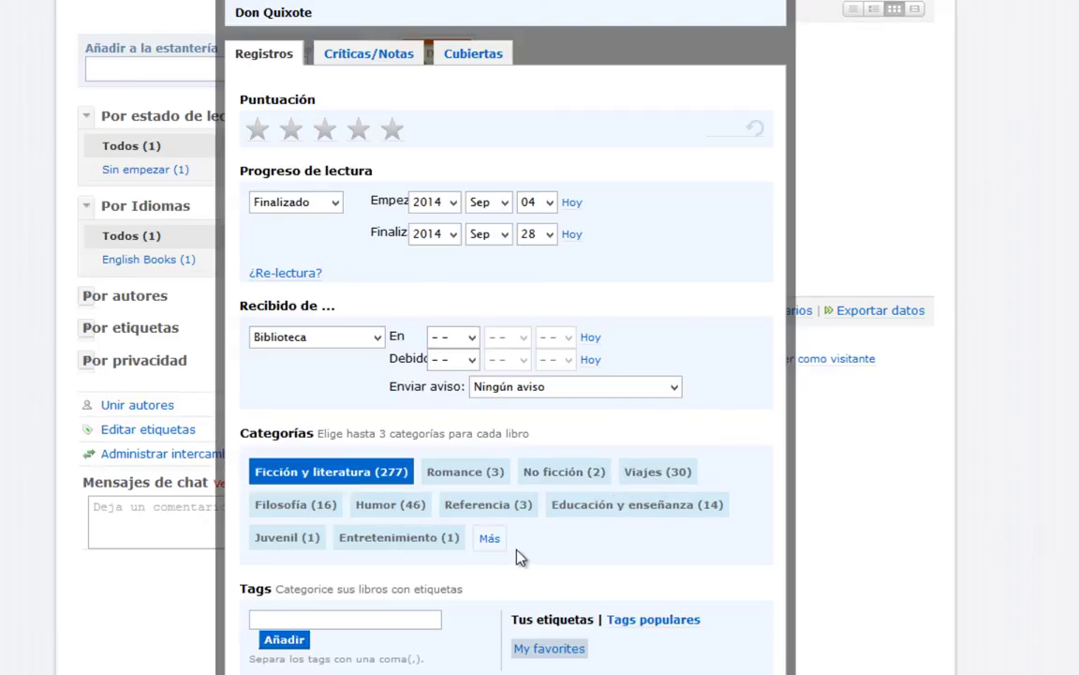
click(489, 538)
scroll(691, 541, down, 2)
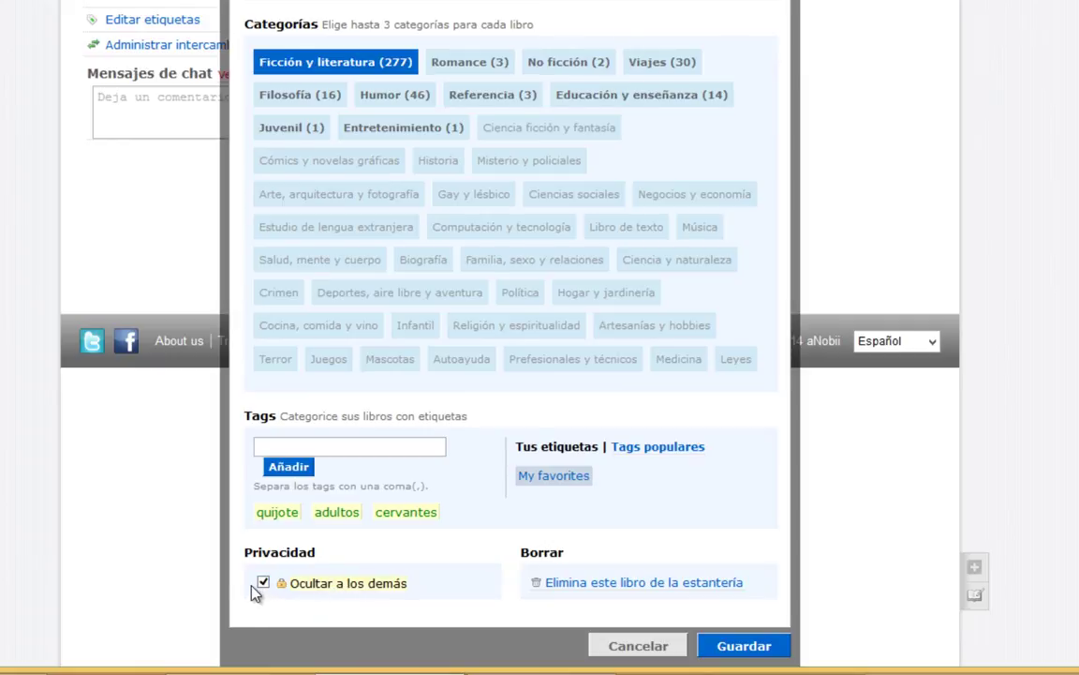
click(261, 584)
click(738, 648)
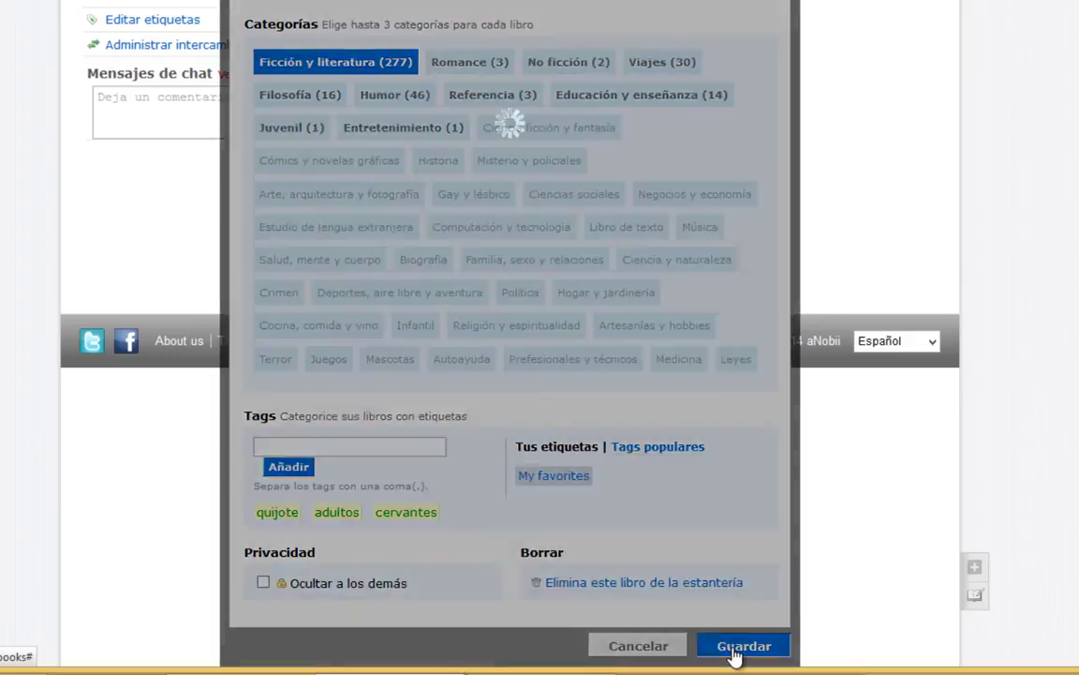